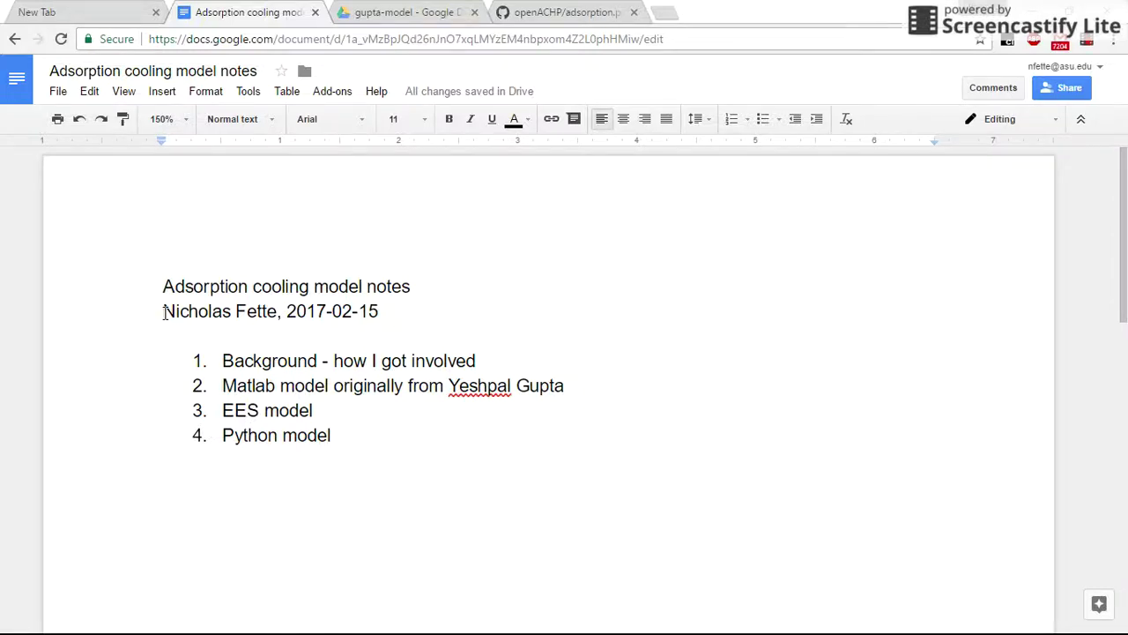
Step: Under Background, add indented sub-items 'Phelan lab group' and 'AORA Solar'
{"action": "left_click_drag", "start_coordinate": [164, 313], "coordinate": [278, 311]}
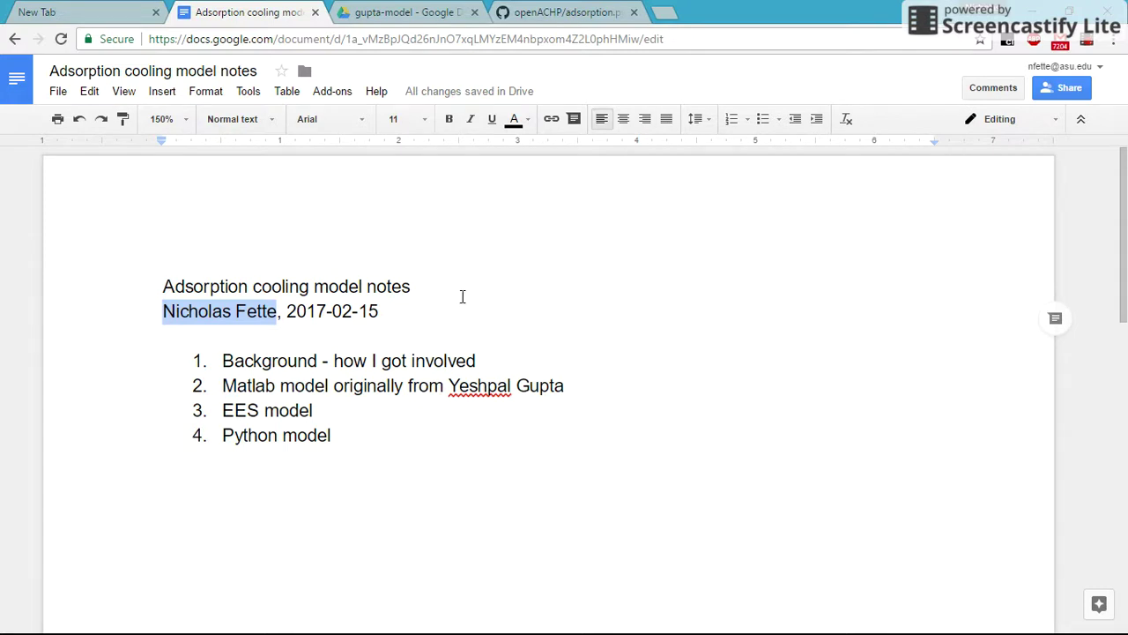
{"action": "left_click", "coordinate": [560, 362]}
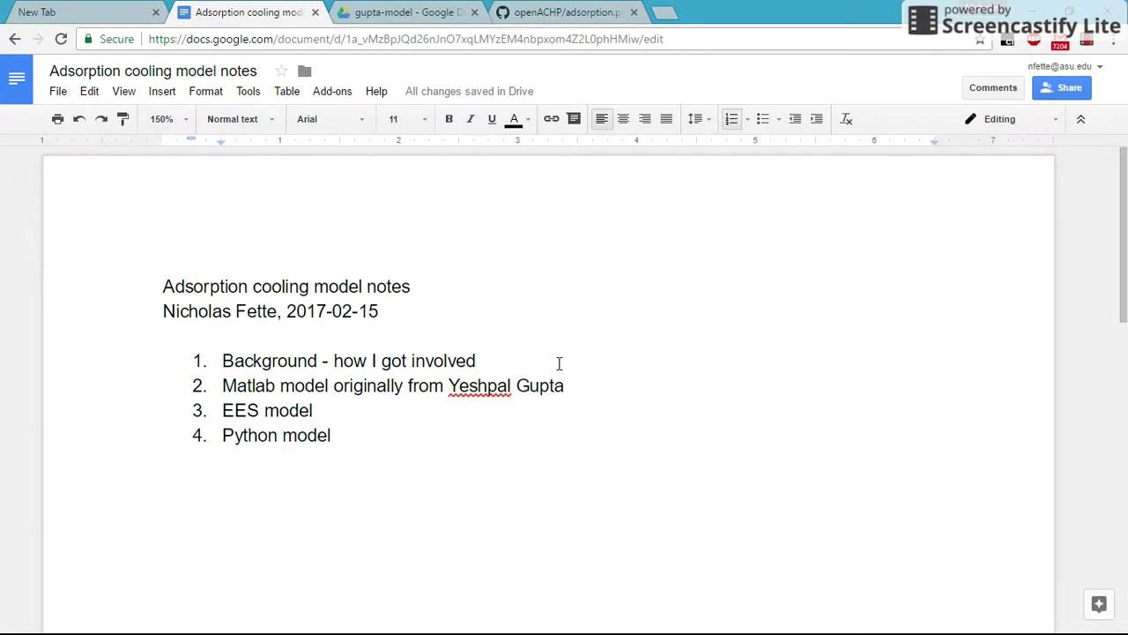
{"action": "key", "text": "Return"}
{"action": "key", "text": "Tab"}
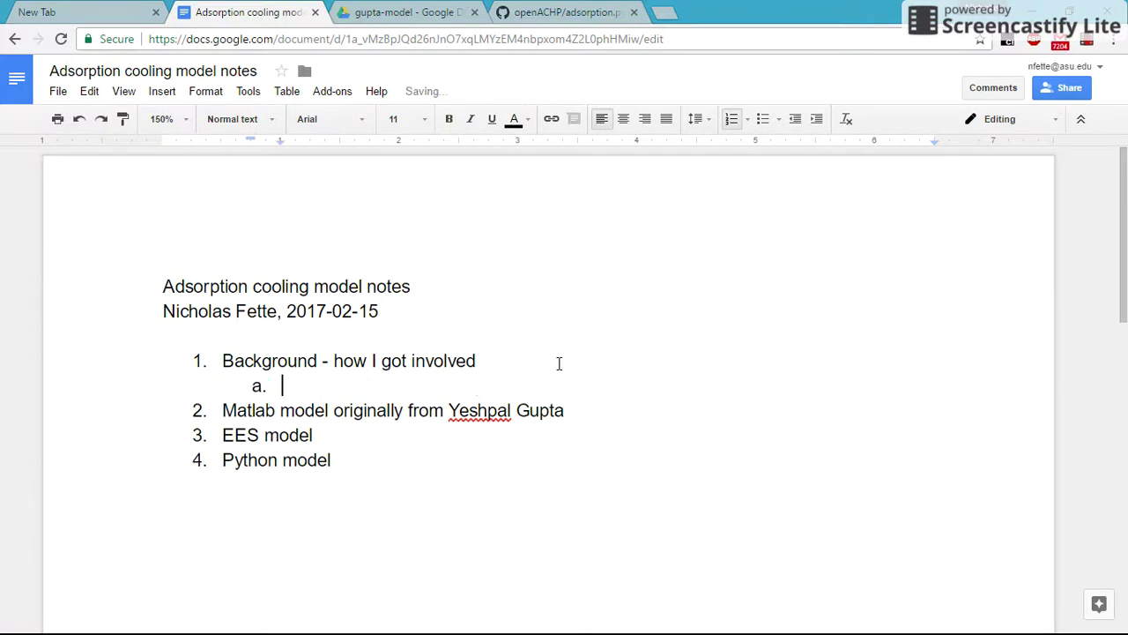
{"action": "type", "text": "Phelan lab group"}
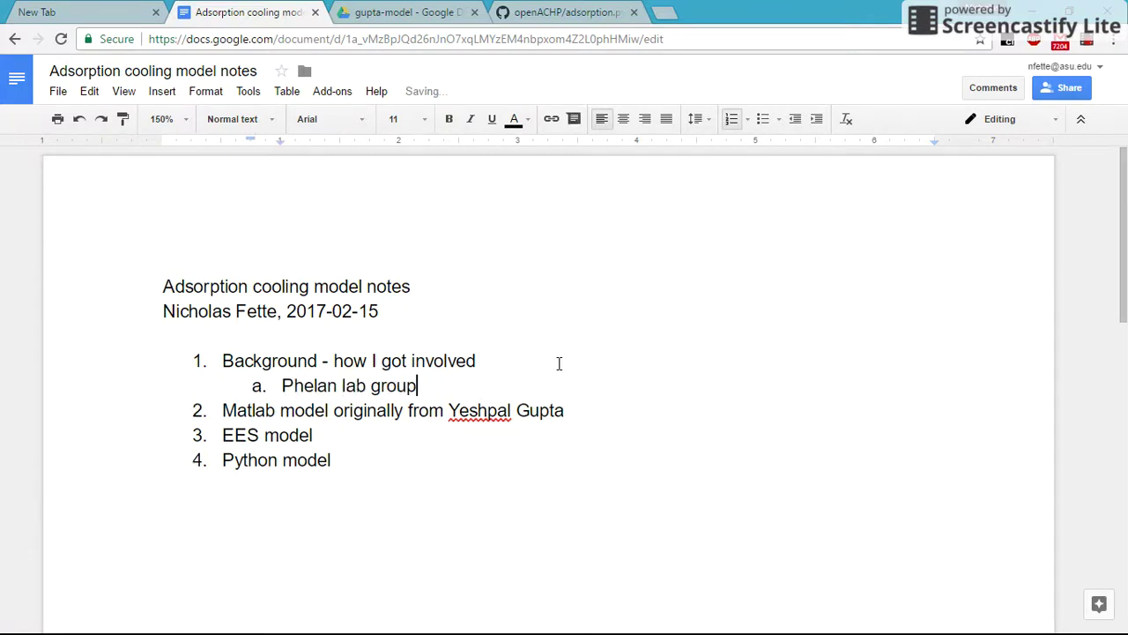
{"action": "key", "text": "Return"}
{"action": "type", "text": "AO"}
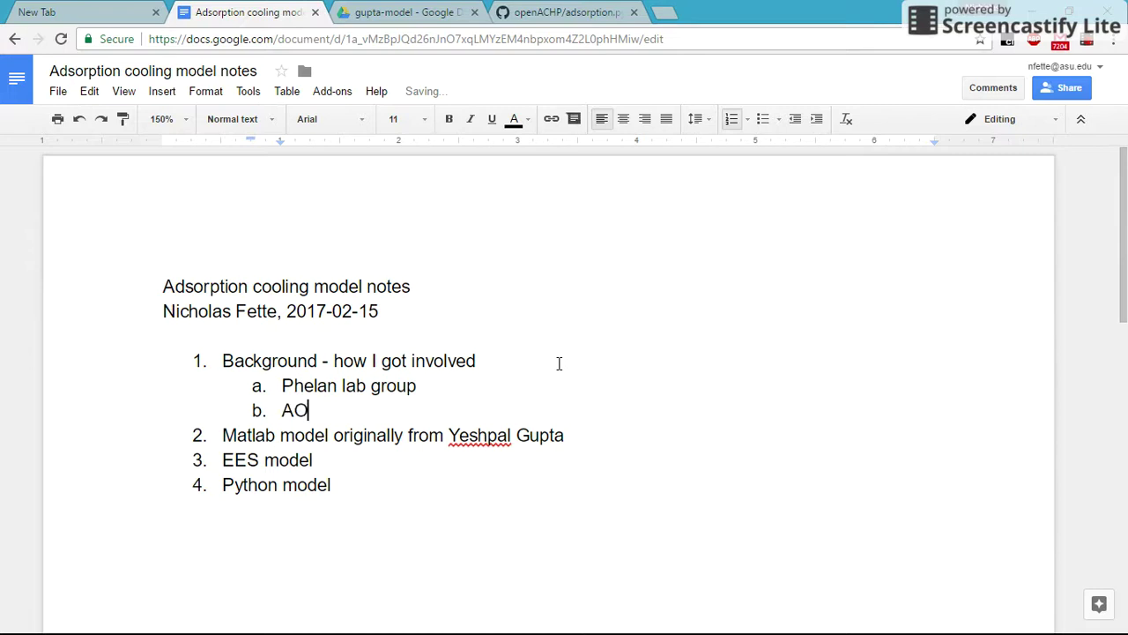
{"action": "type", "text": "RA Solar"}
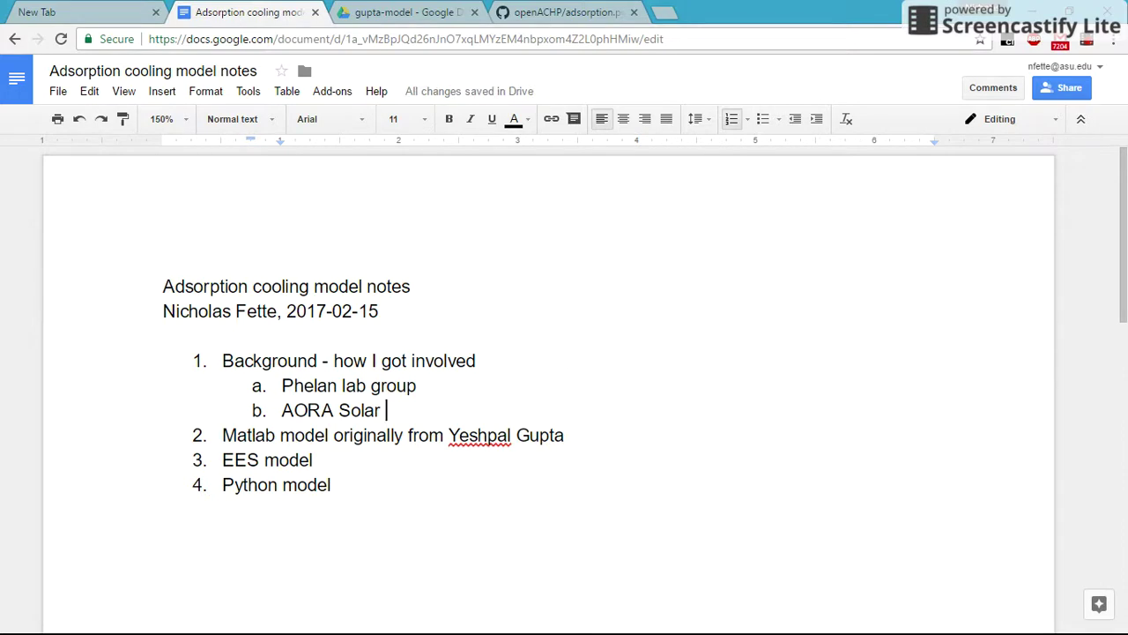
Step: Bring the Cooling Technology Comparison deck up in PowerPoint, maximized, at its first slide
{"action": "key", "text": "alt+Tab"}
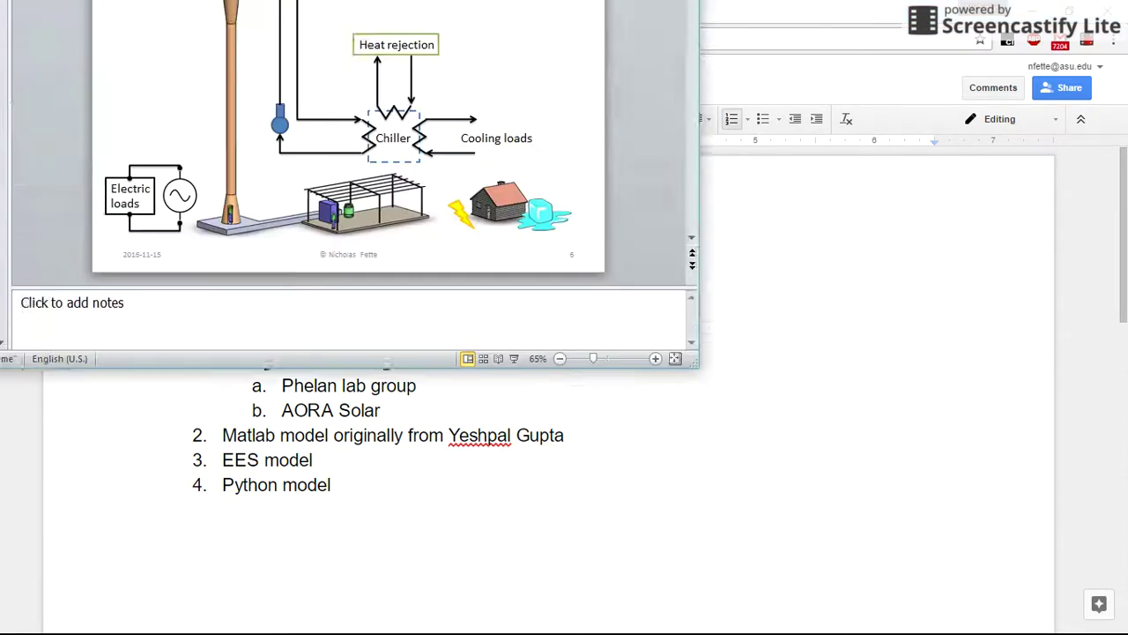
{"action": "key", "text": "super+Up"}
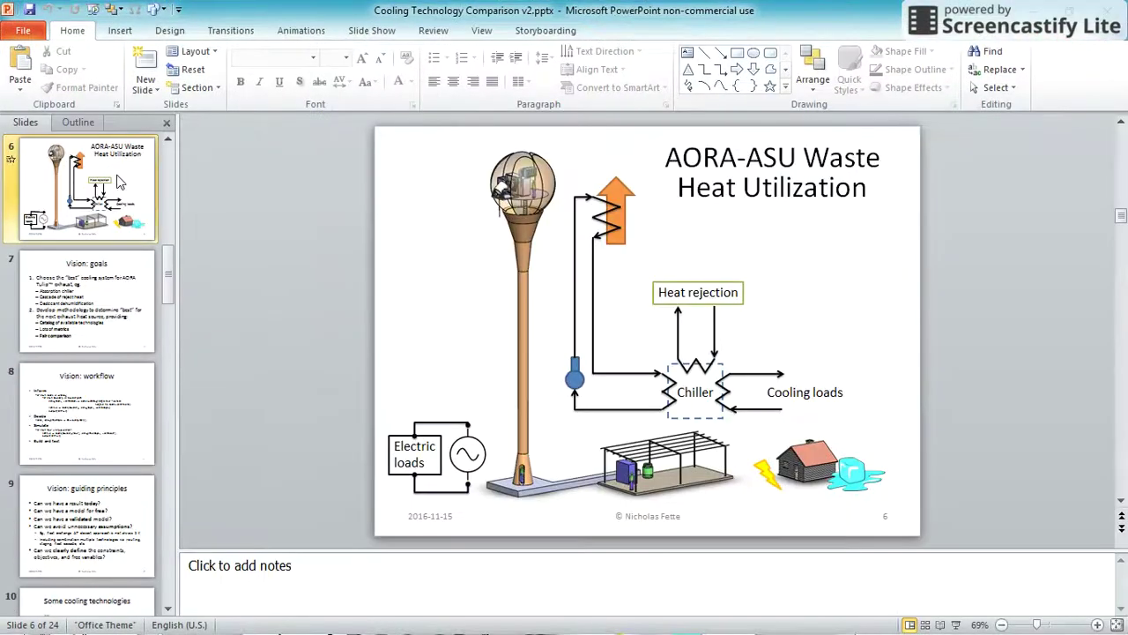
{"action": "key", "text": "Home"}
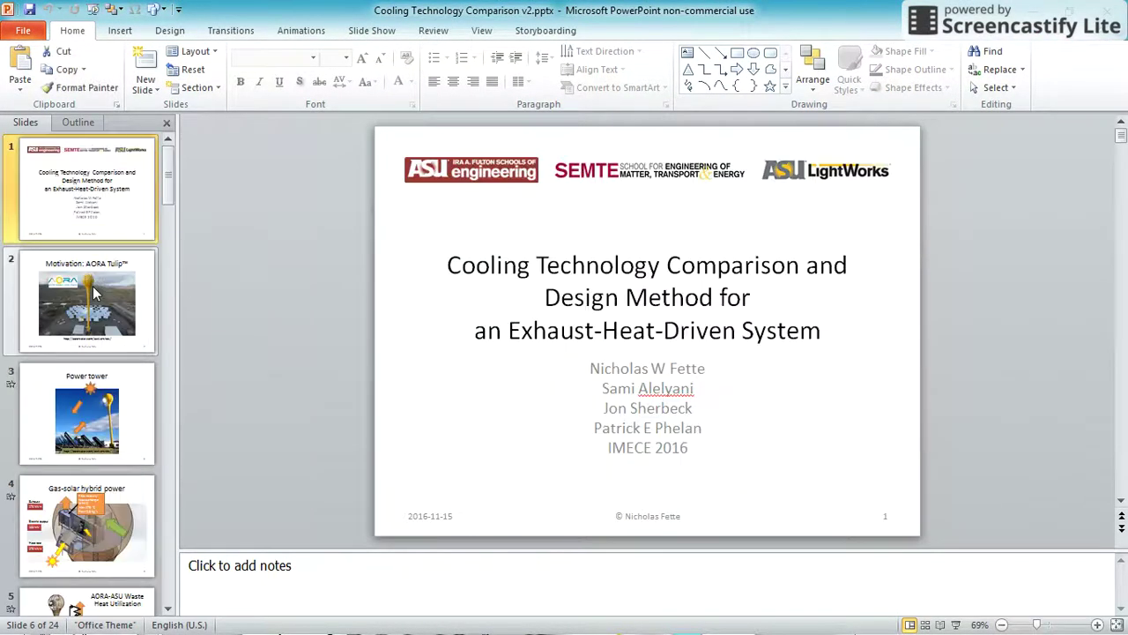
Step: Page through slides 2, 3 and 4 to slide 5, 'AORA-ASU Waste Heat Utilization'
{"action": "left_click", "coordinate": [100, 287]}
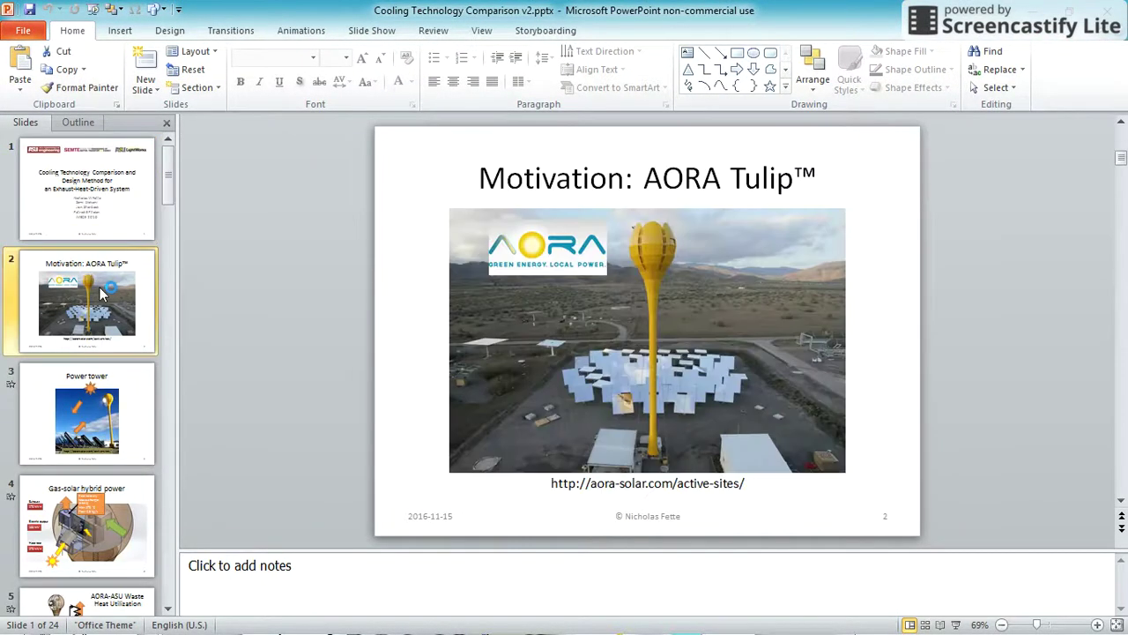
{"action": "left_click", "coordinate": [88, 415]}
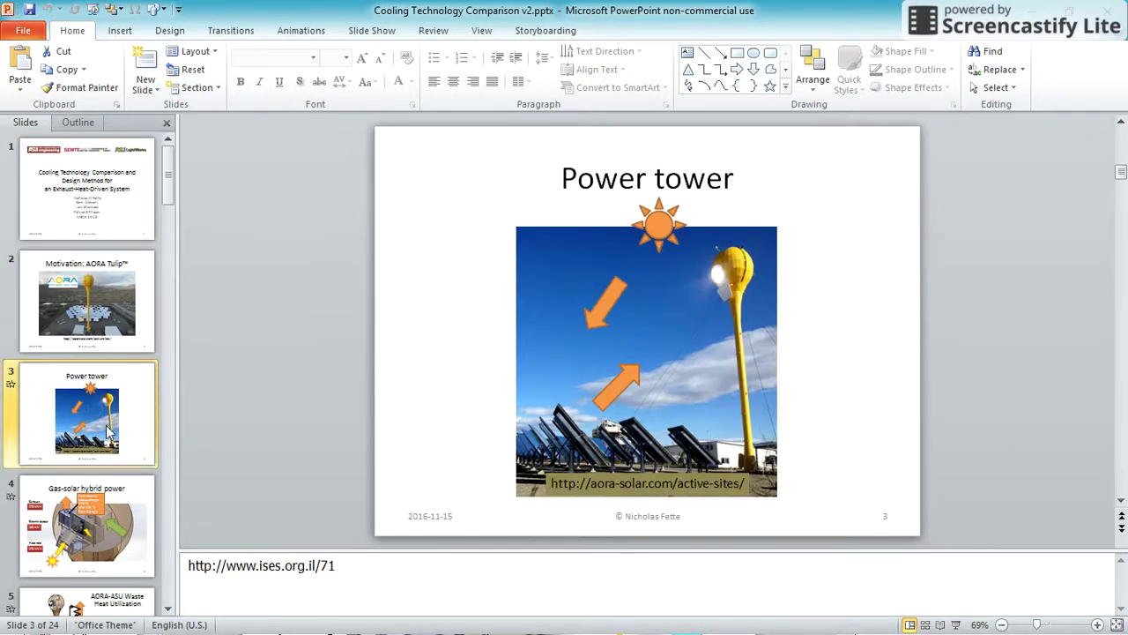
{"action": "left_click", "coordinate": [95, 528]}
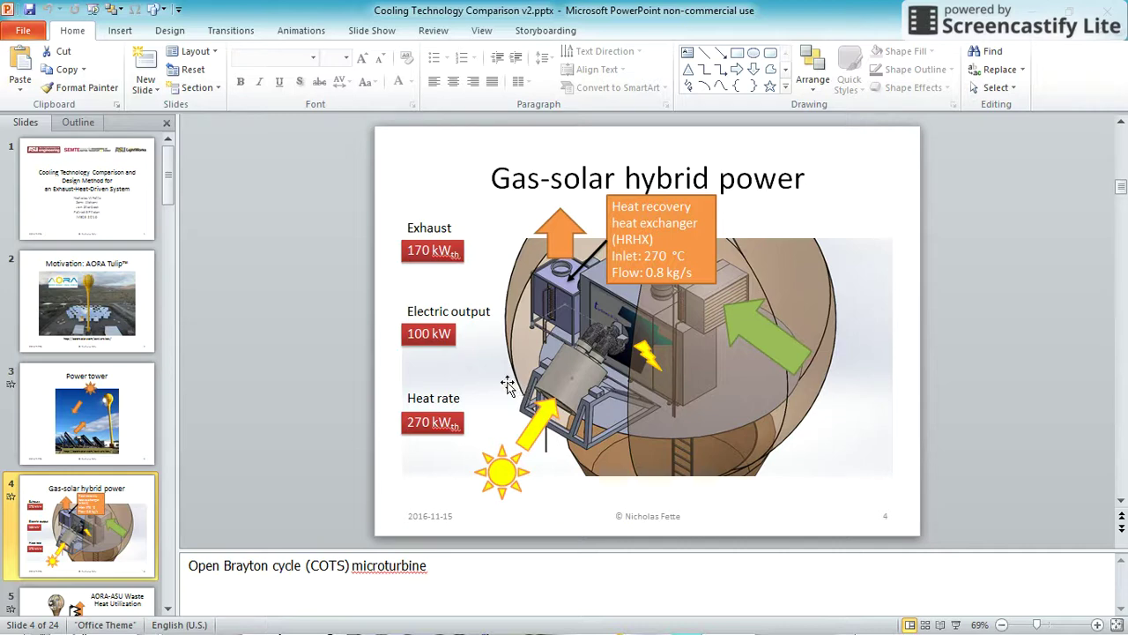
{"action": "scroll", "coordinate": [93, 505], "scroll_direction": "down", "scroll_amount": 1}
{"action": "left_click", "coordinate": [93, 505]}
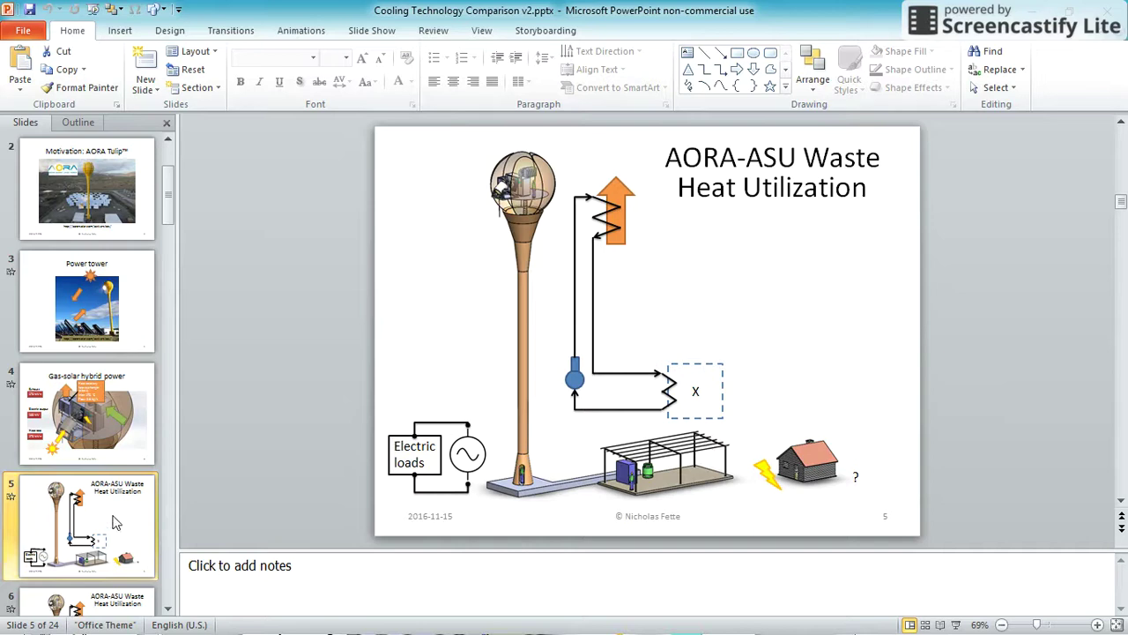
Step: Advance to slide 6, jump to slide 10 'Some cooling technologies', then minimize PowerPoint
{"action": "left_click", "coordinate": [168, 607]}
{"action": "key", "text": "Down"}
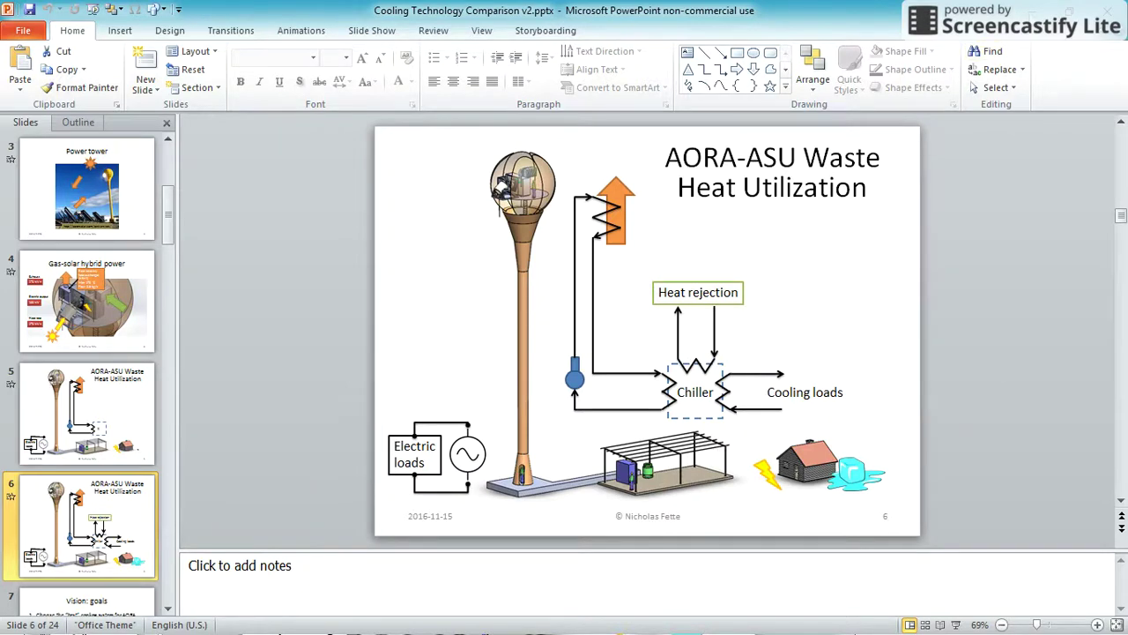
{"action": "scroll", "coordinate": [101, 463], "scroll_direction": "down", "scroll_amount": 10}
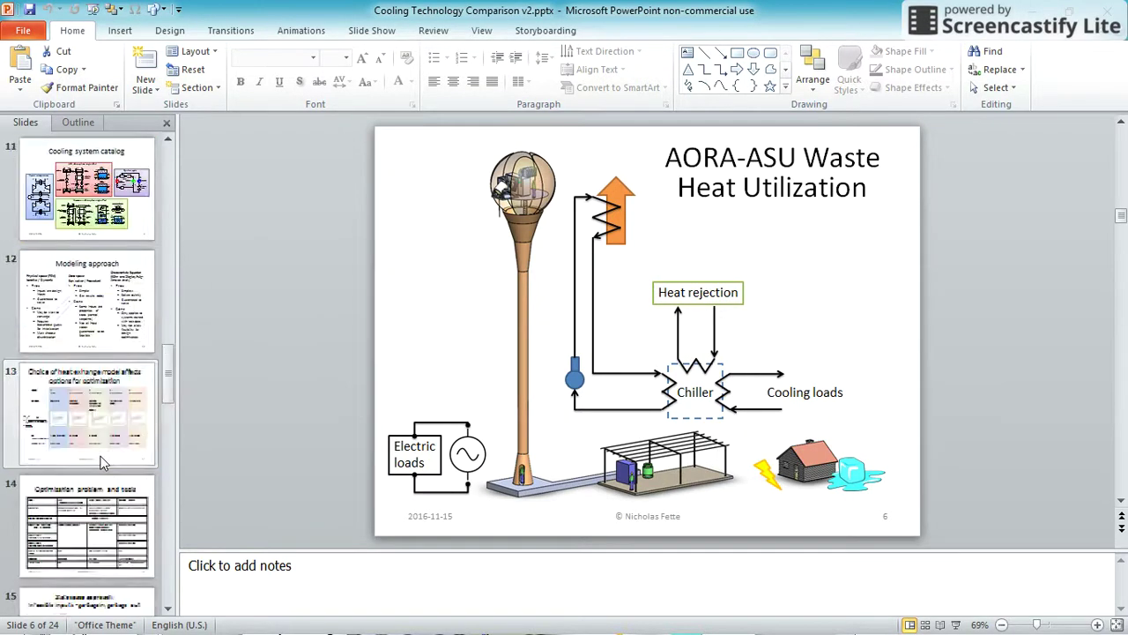
{"action": "scroll", "coordinate": [101, 463], "scroll_direction": "down", "scroll_amount": 6}
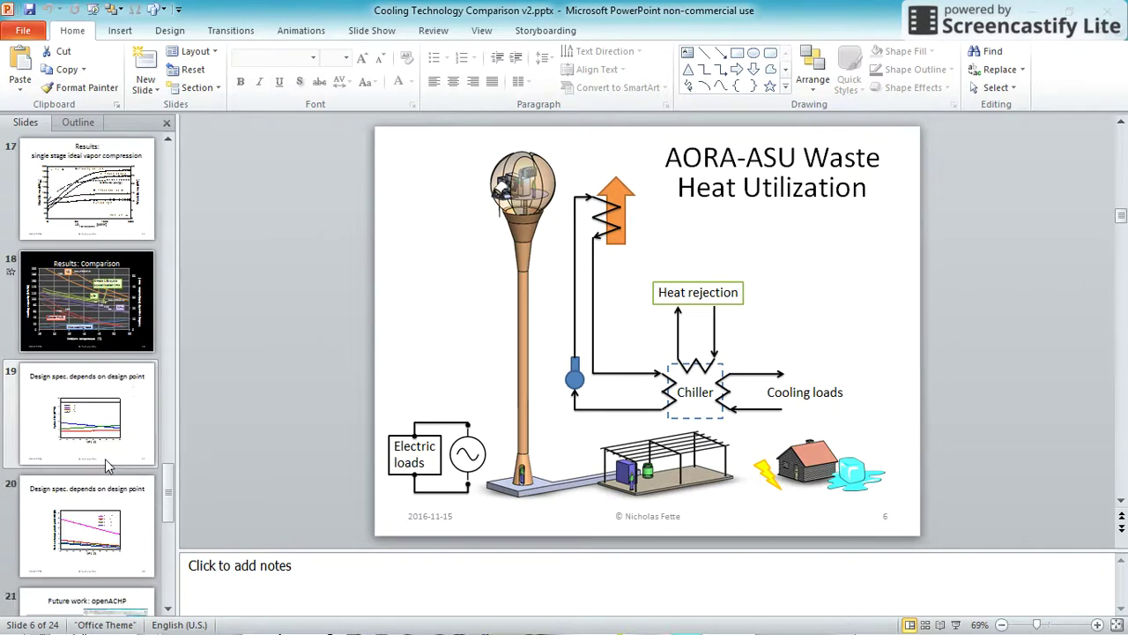
{"action": "scroll", "coordinate": [105, 459], "scroll_direction": "up", "scroll_amount": 15}
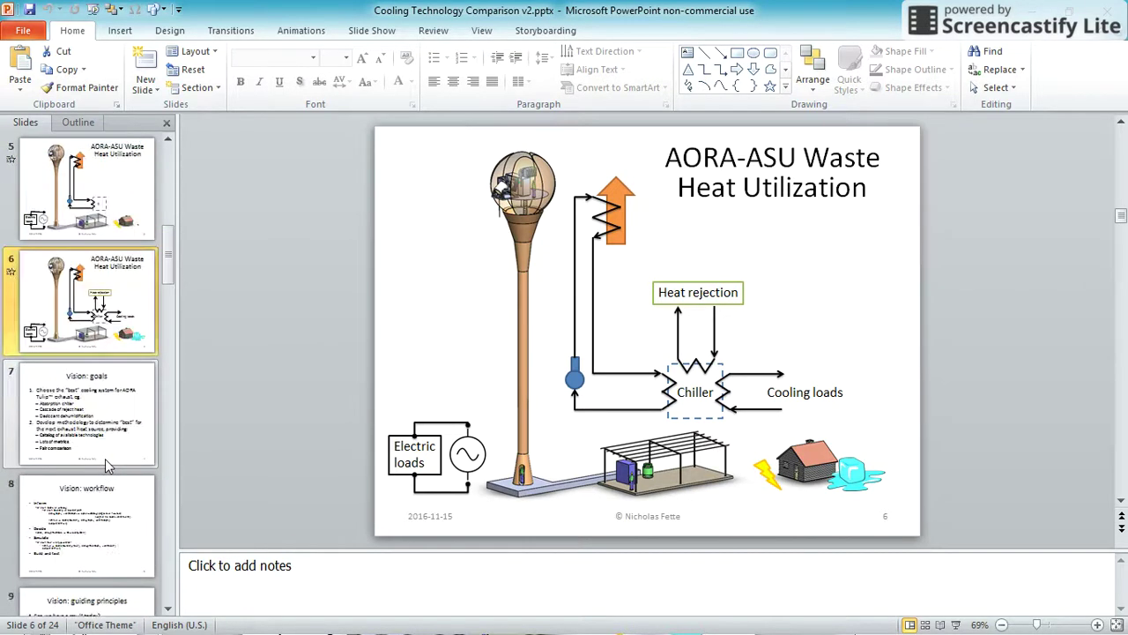
{"action": "scroll", "coordinate": [105, 458], "scroll_direction": "down", "scroll_amount": 3}
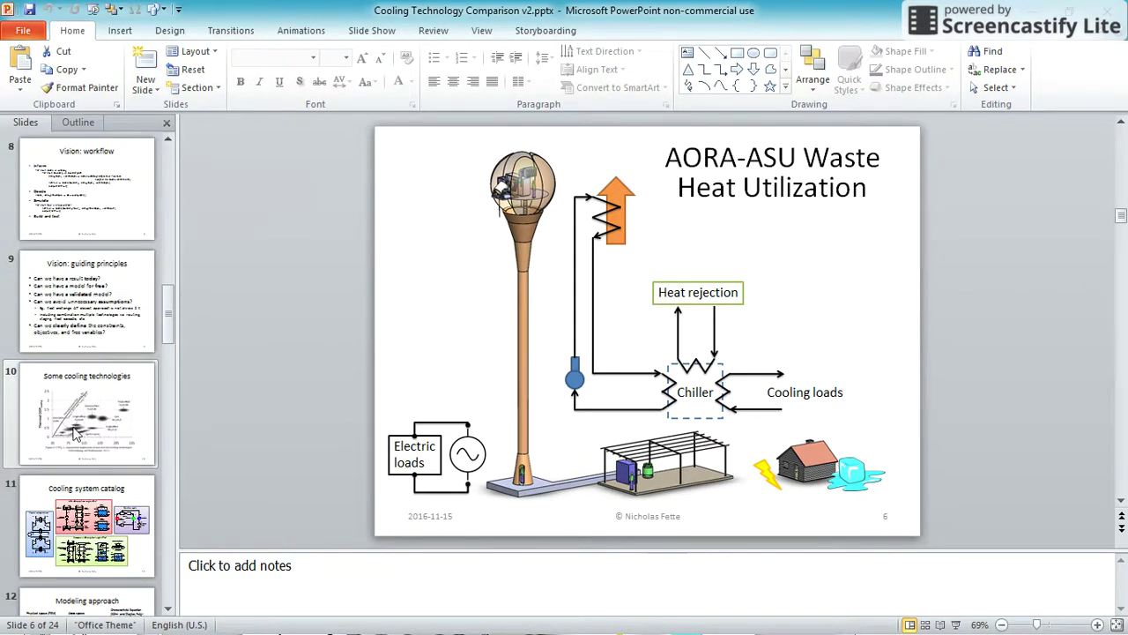
{"action": "left_click", "coordinate": [104, 393]}
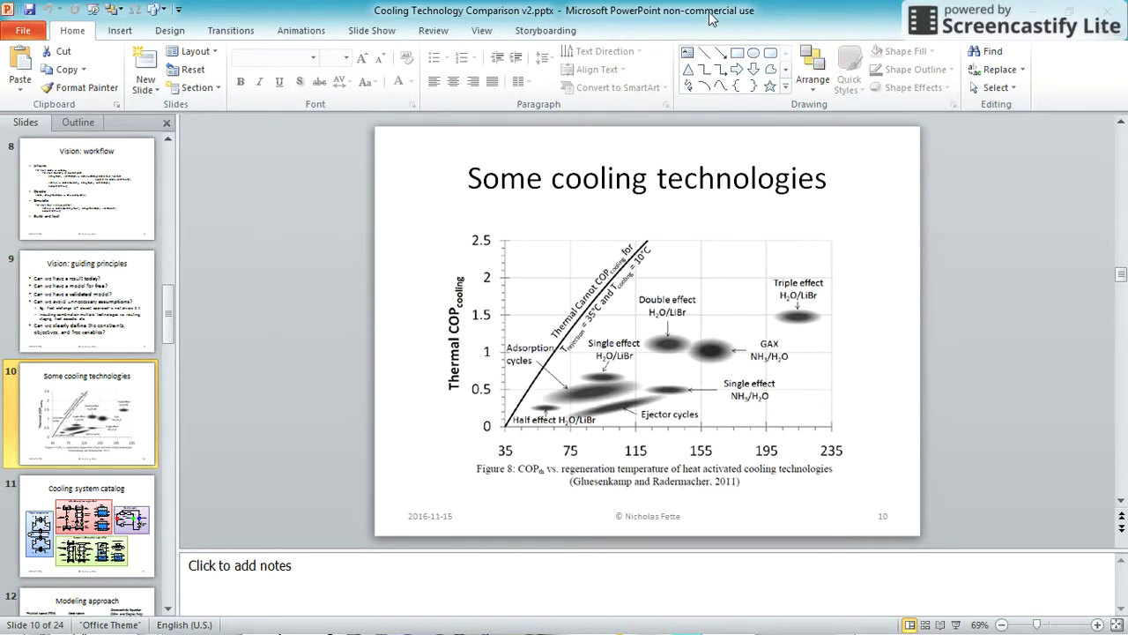
{"action": "left_click", "coordinate": [1077, 9]}
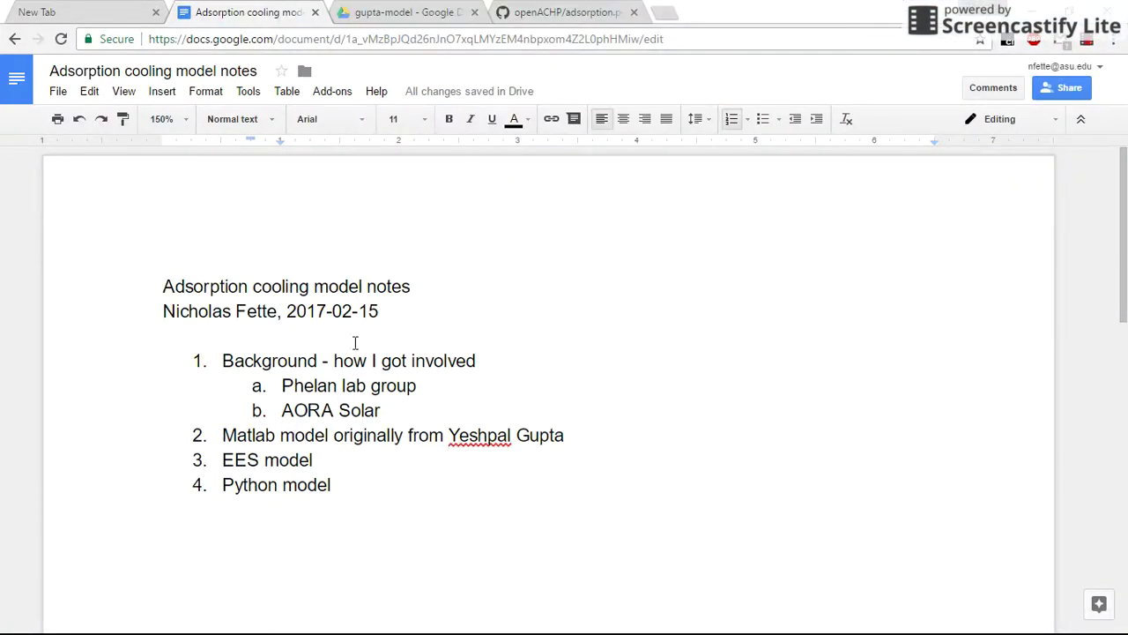
Step: Add sub-items 'Prospectus March/April 2016' and 'SolarThermix Phoenix' below AORA Solar
{"action": "double_click", "coordinate": [436, 402]}
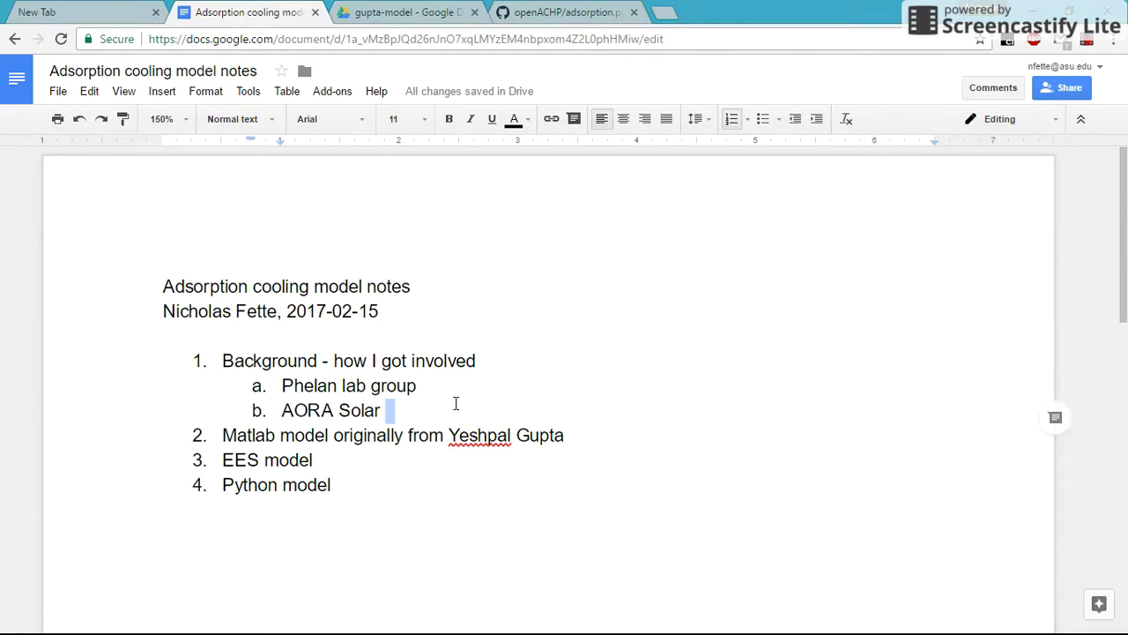
{"action": "key", "text": "Return"}
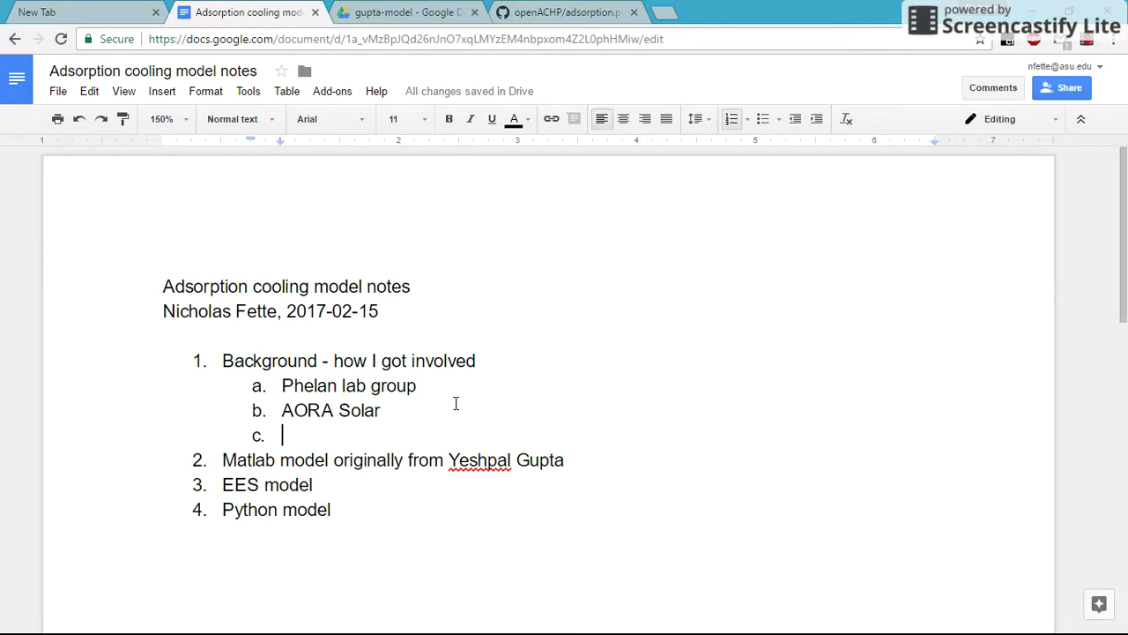
{"action": "type", "text": "Prospectus"}
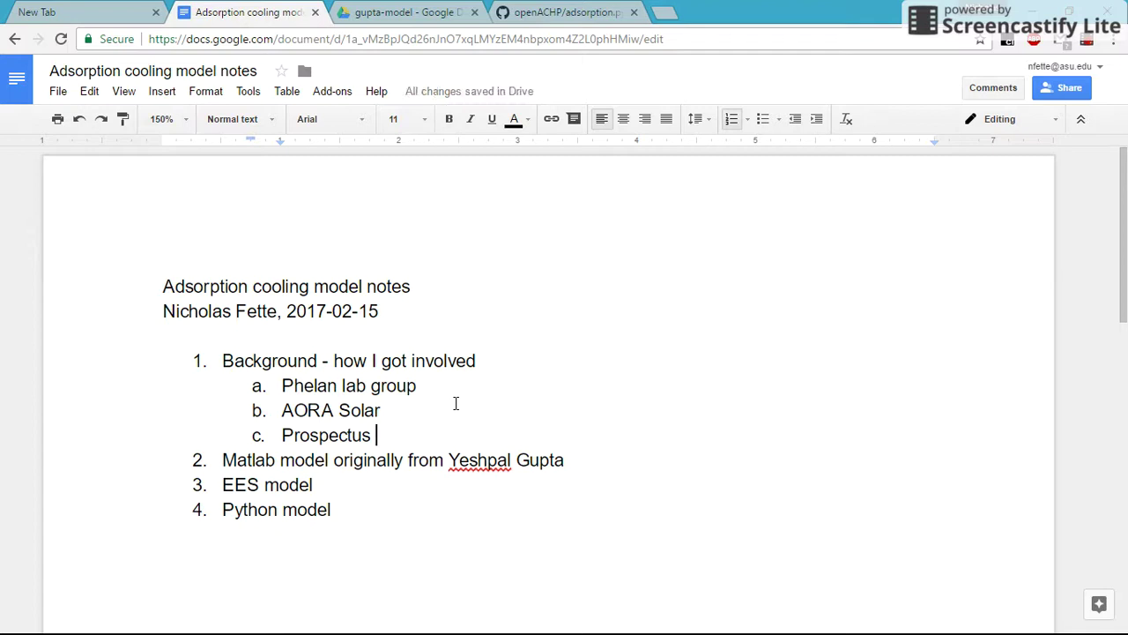
{"action": "type", "text": " April"}
{"action": "key", "text": "BackSpace"}
{"action": "key", "text": "BackSpace"}
{"action": "key", "text": "BackSpace"}
{"action": "key", "text": "BackSpace"}
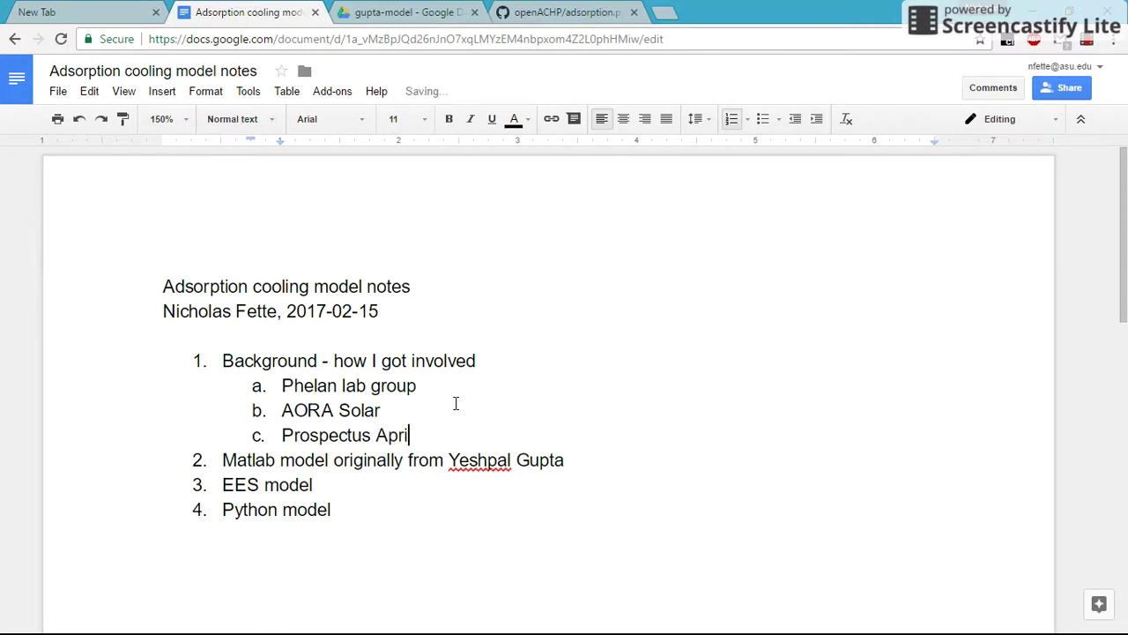
{"action": "key", "text": "BackSpace"}
{"action": "type", "text": "March/"}
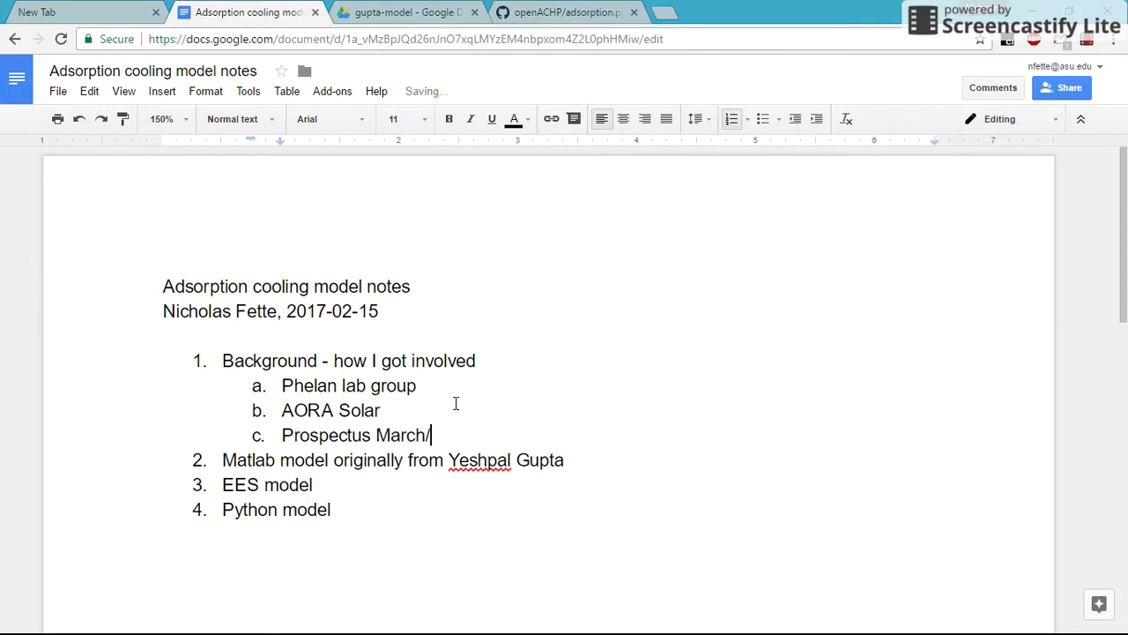
{"action": "type", "text": "April 2016"}
{"action": "key", "text": "Return"}
{"action": "type", "text": "S"}
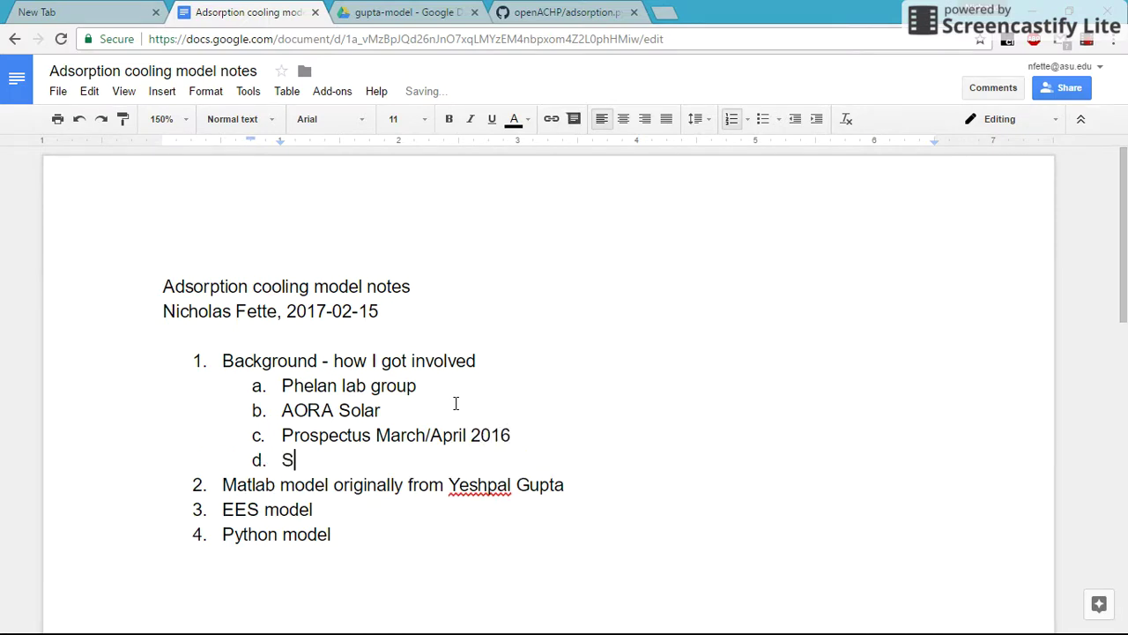
{"action": "type", "text": "olarThermix "}
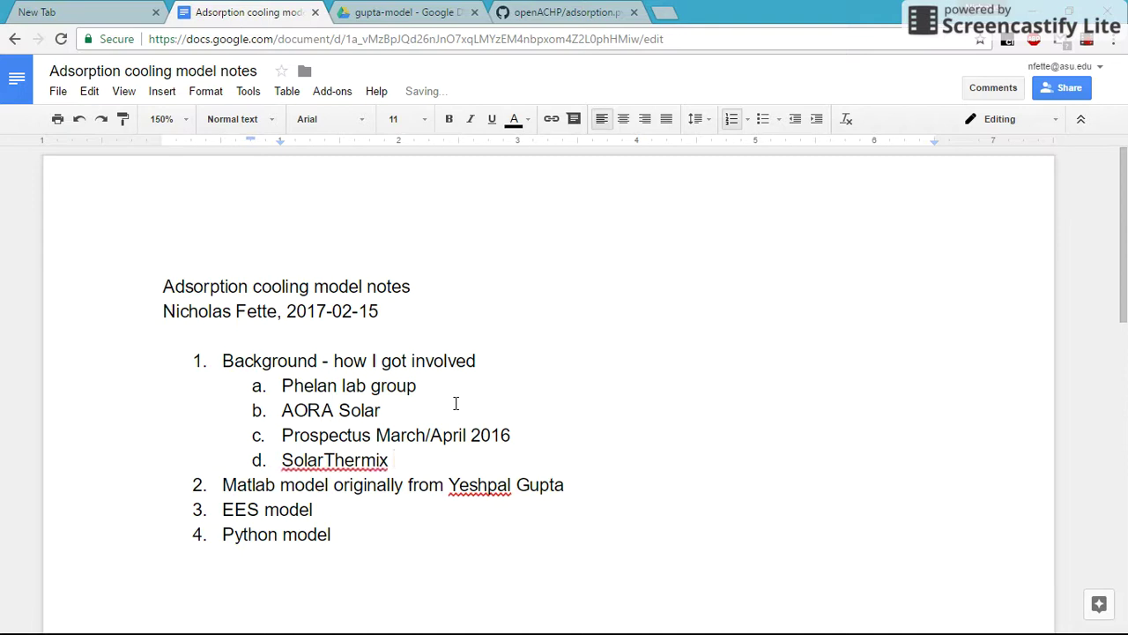
{"action": "type", "text": "Phoenix"}
Step: Append '(Israel) - CSP microturbine' to AORA Solar and '- Solar thermal panel' to SolarThermix Phoenix
{"action": "left_click", "coordinate": [455, 402]}
{"action": "type", "text": "(Isr"}
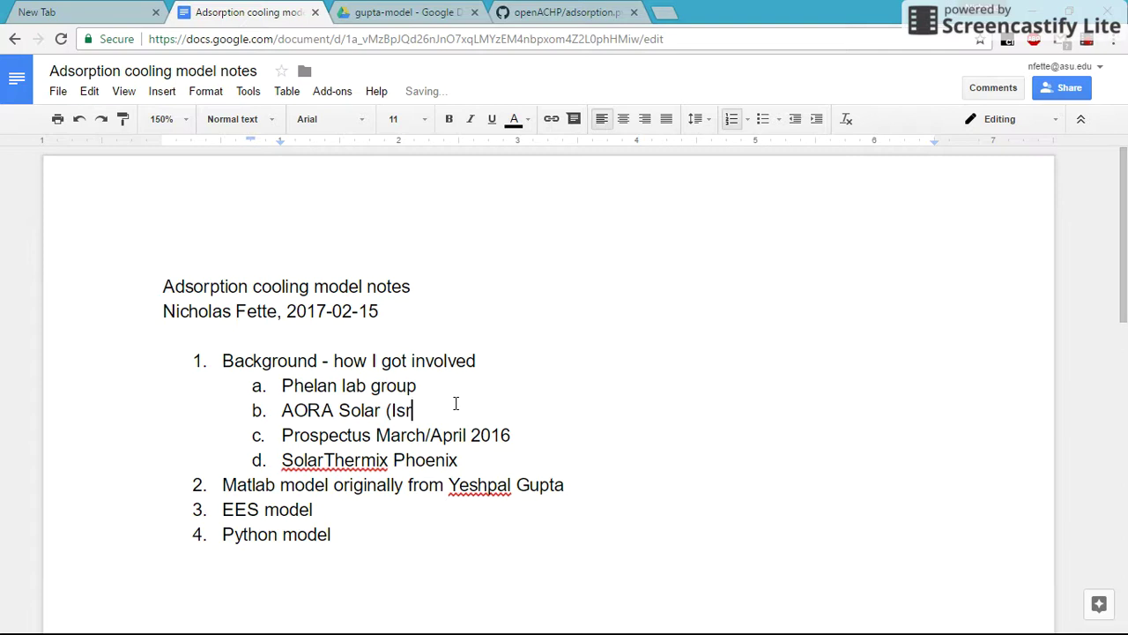
{"action": "type", "text": "ael)"}
{"action": "key", "text": "Down"}
{"action": "key", "text": "Down"}
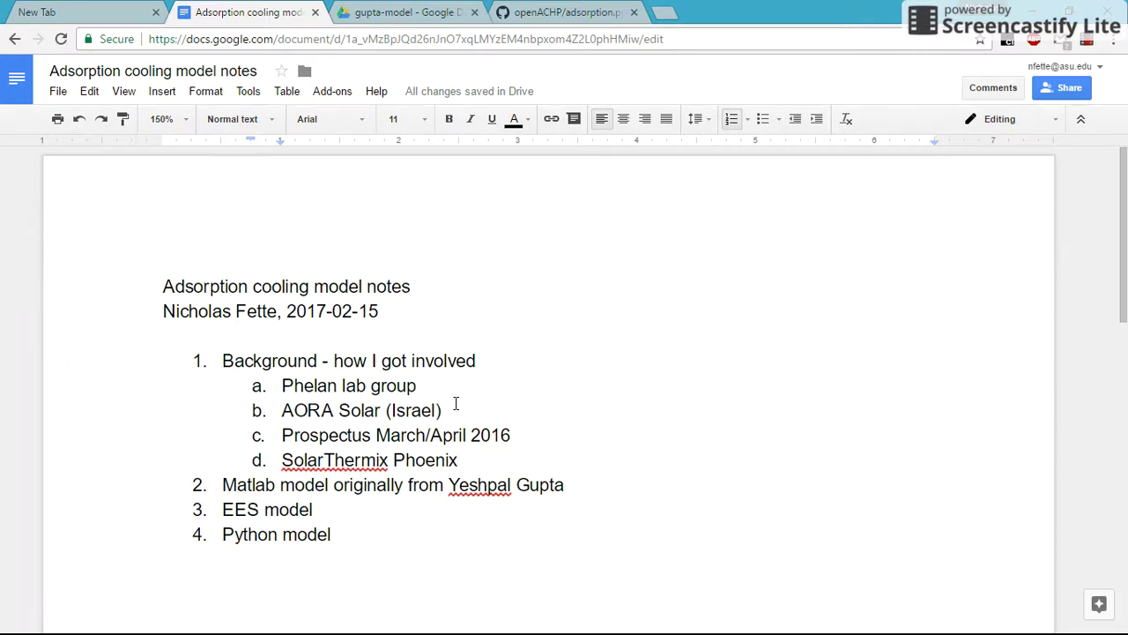
{"action": "type", "text": "- "}
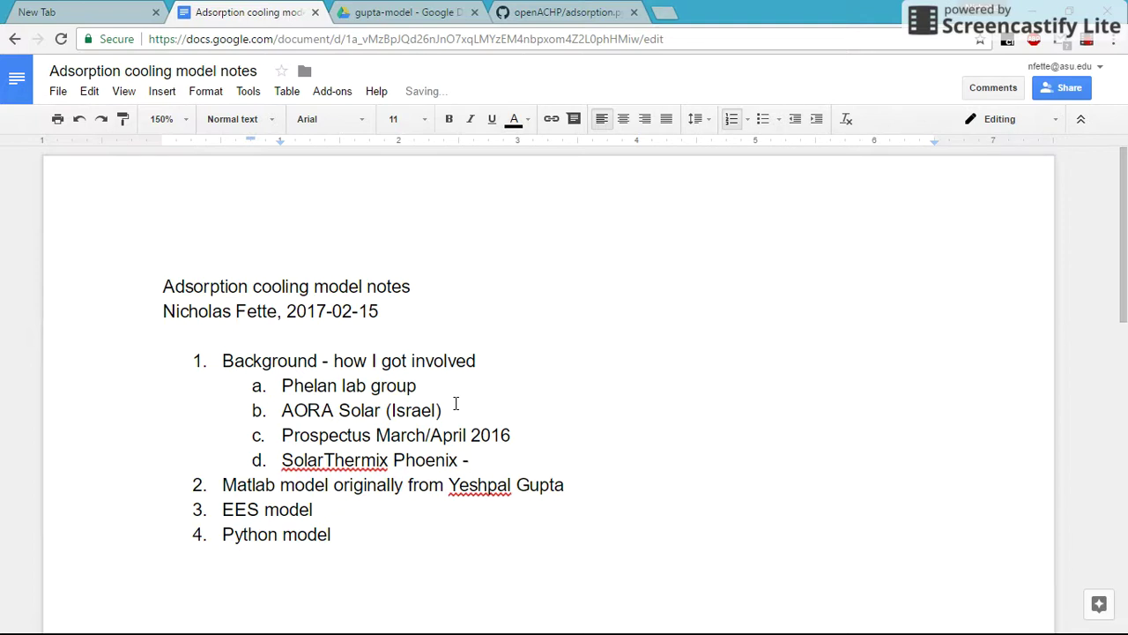
{"action": "type", "text": "Solar thermal panel"}
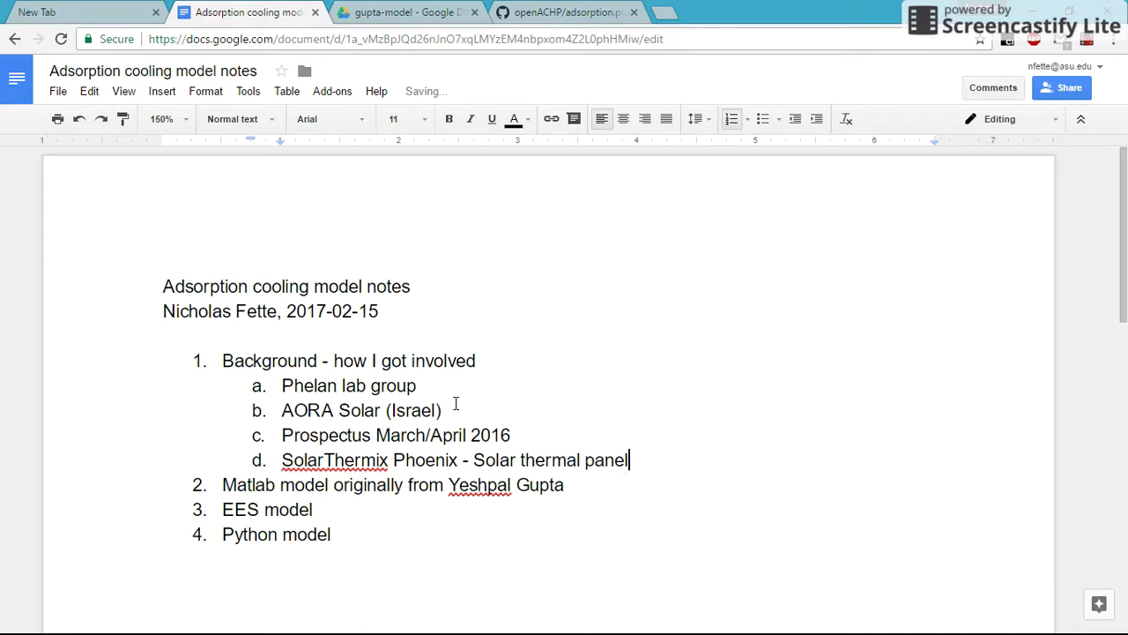
{"action": "key", "text": "Up"}
{"action": "key", "text": "Up"}
{"action": "type", "text": "- CSP micro"}
{"action": "key", "text": "BackSpace"}
{"action": "type", "text": "oturbine"}
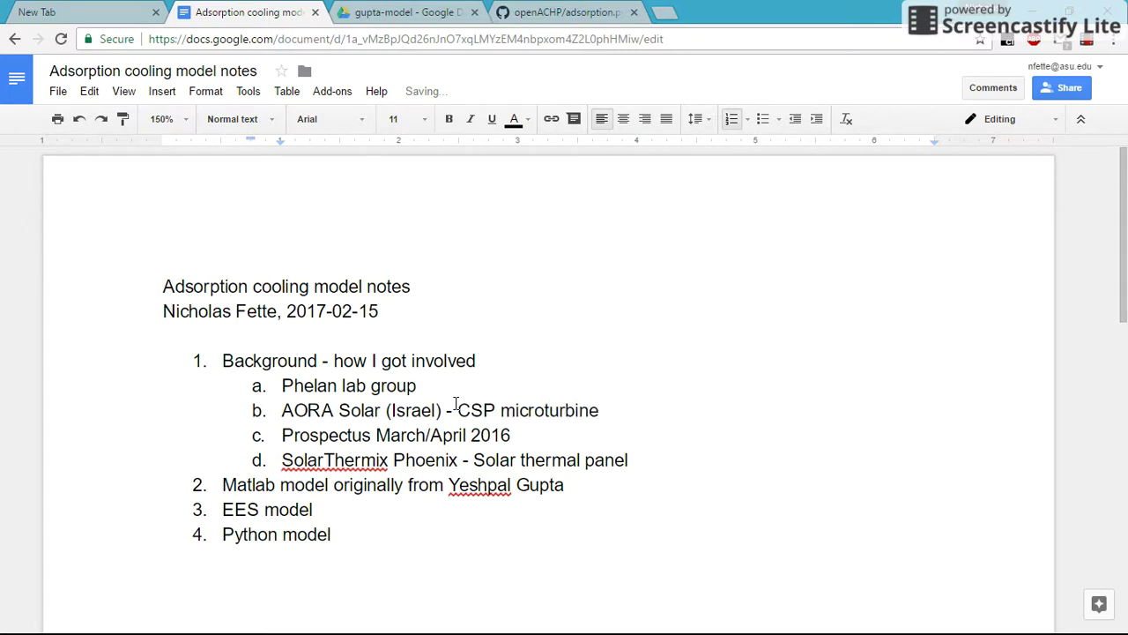
Step: Append 'April 2016' to the SolarThermix Phoenix item and remove the stray empty item e
{"action": "key", "text": "End"}
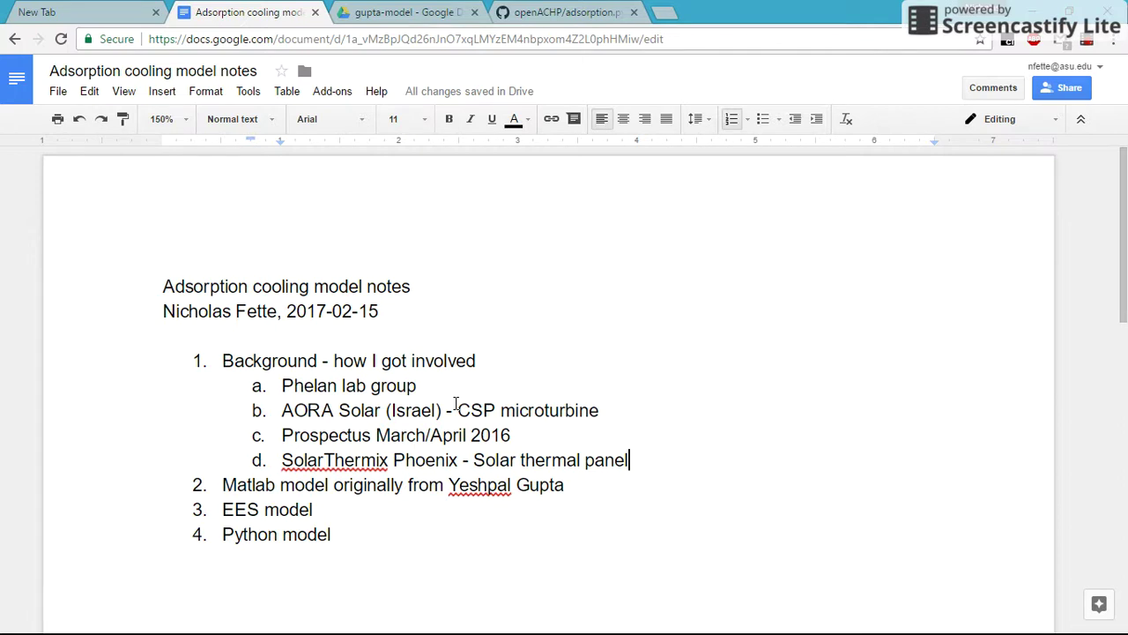
{"action": "type", "text": "Apr"}
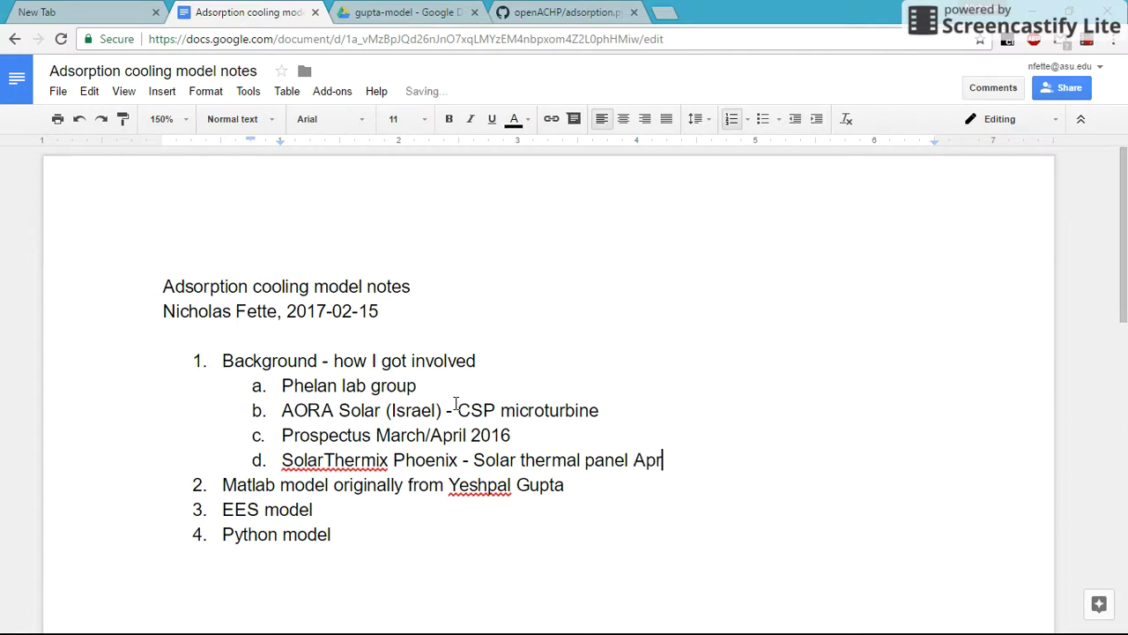
{"action": "type", "text": "il 2016"}
{"action": "key", "text": "Return"}
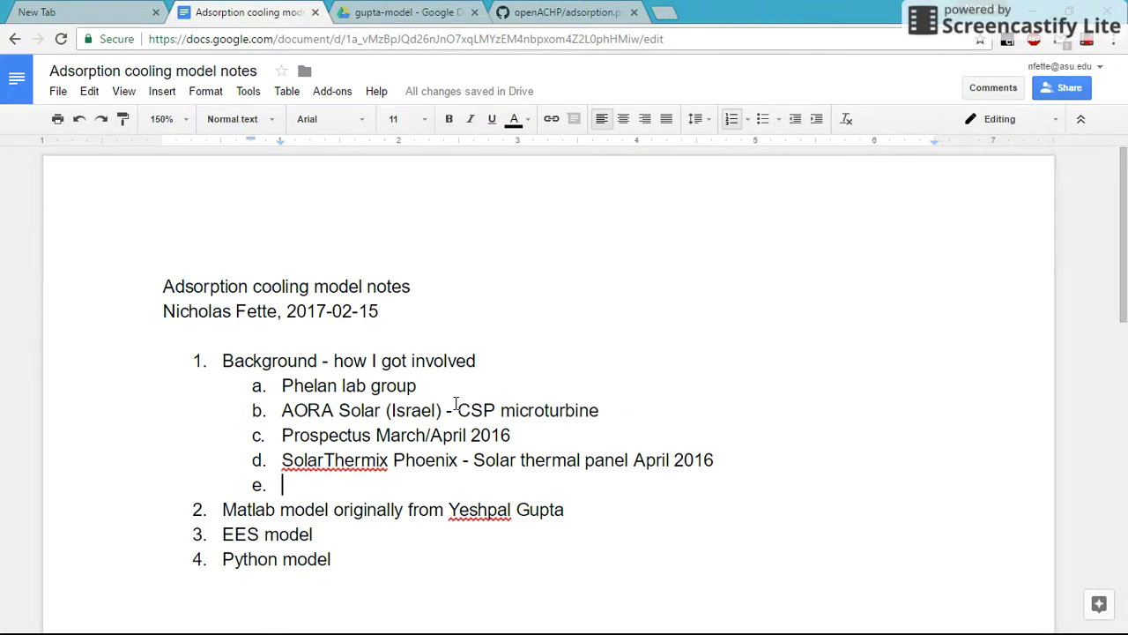
{"action": "key", "text": "BackSpace"}
{"action": "key", "text": "BackSpace"}
{"action": "key", "text": "BackSpace"}
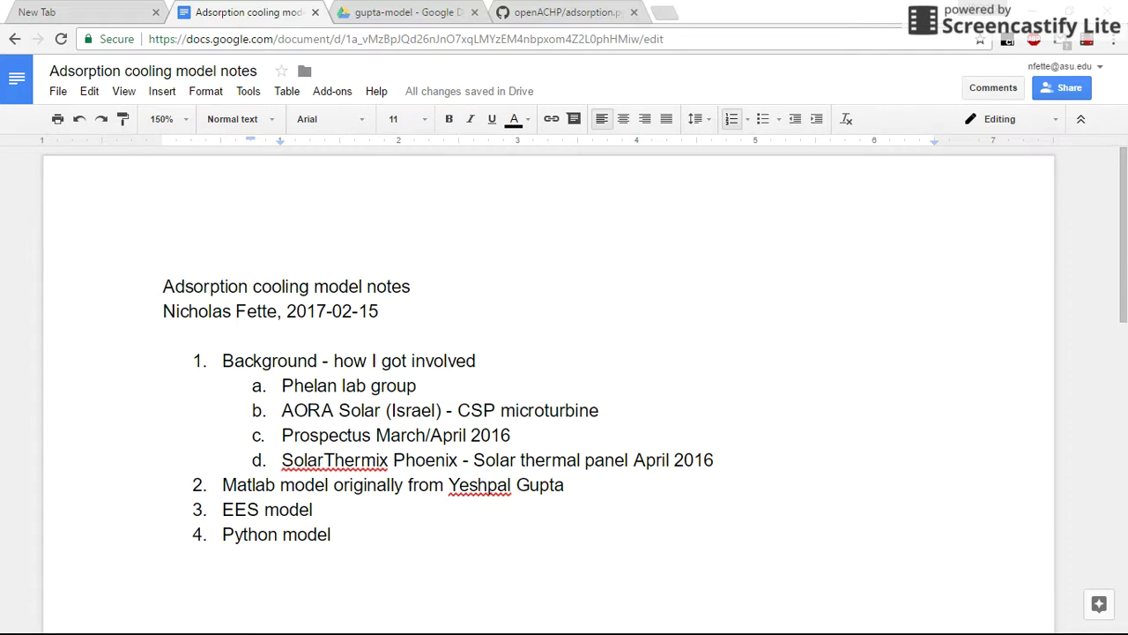
{"action": "key", "text": "alt+Tab"}
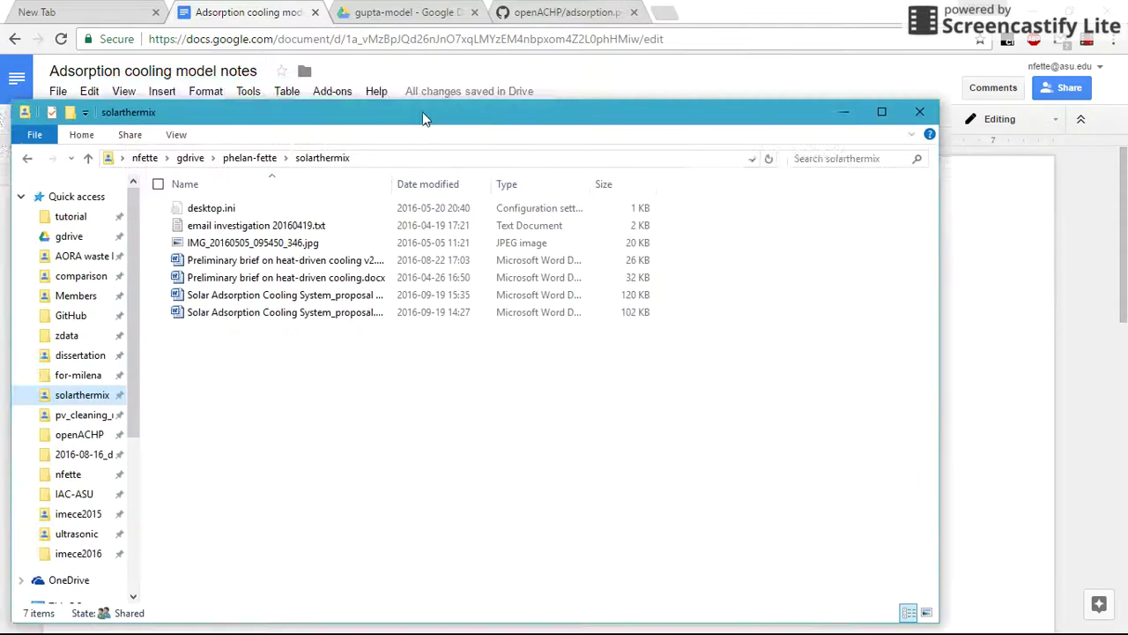
{"action": "left_click_drag", "start_coordinate": [423, 112], "coordinate": [540, 79]}
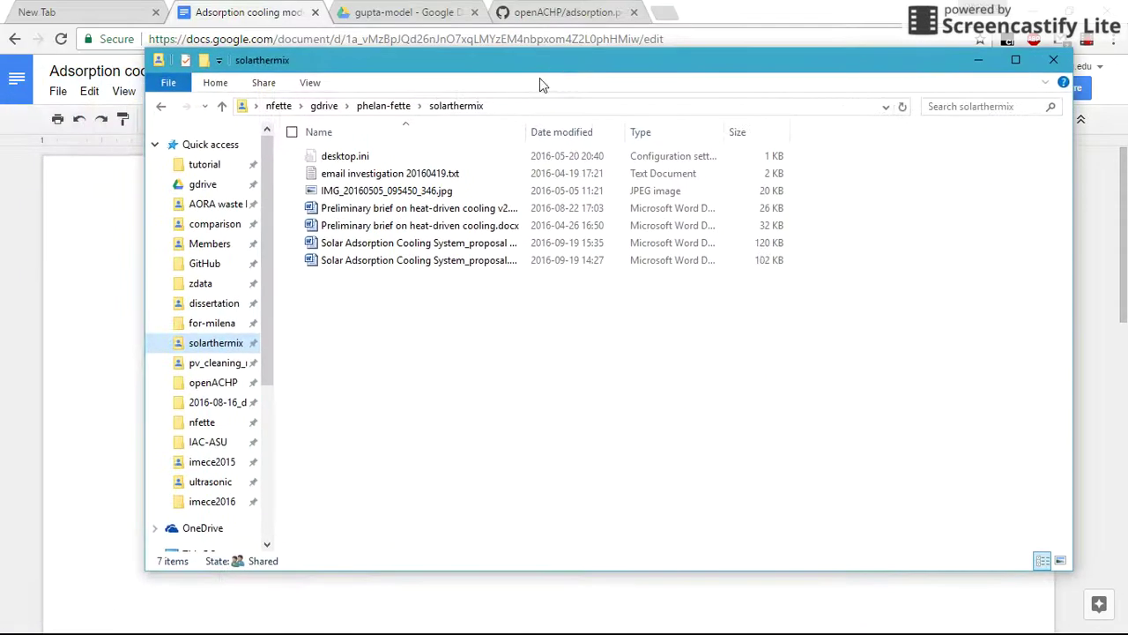
{"action": "double_click", "coordinate": [480, 227]}
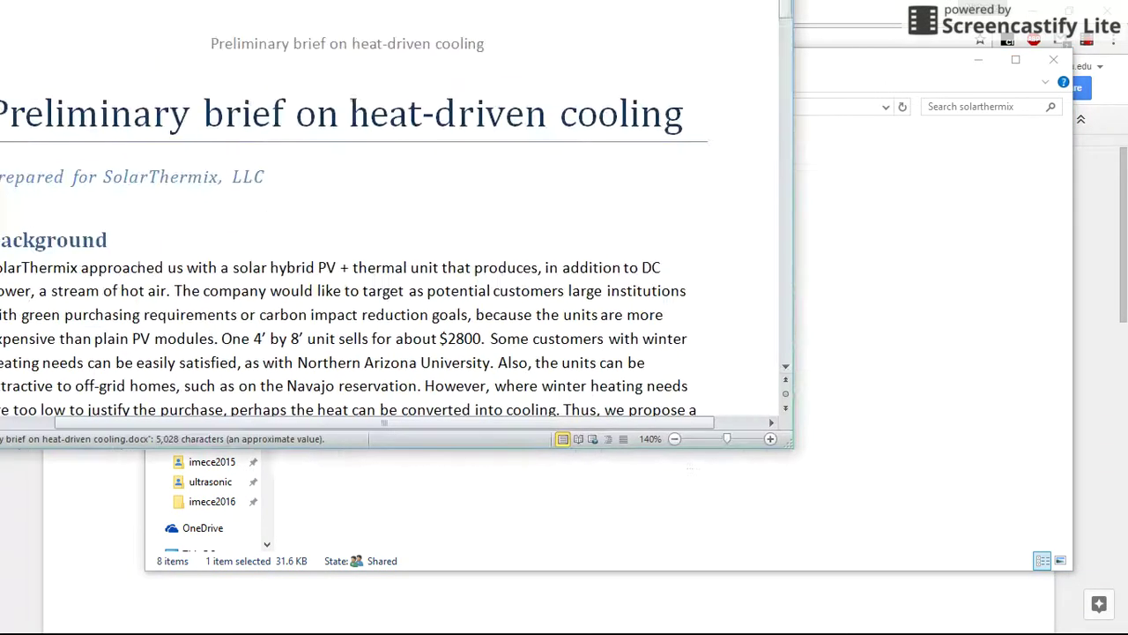
{"action": "scroll", "coordinate": [664, 420], "scroll_direction": "down", "scroll_amount": 18}
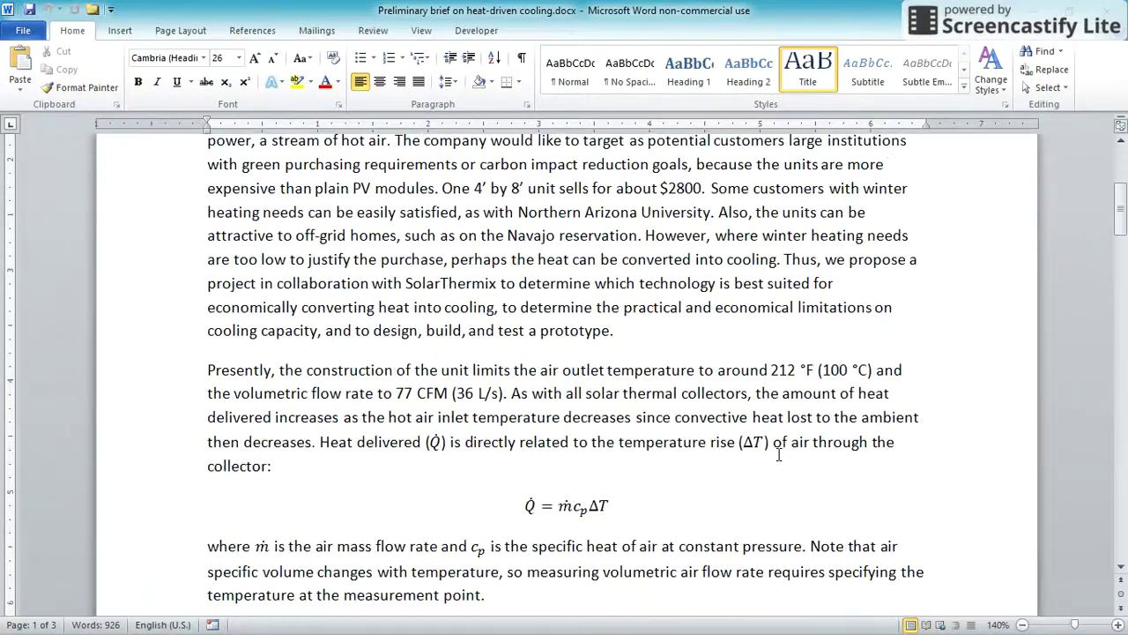
{"action": "scroll", "coordinate": [794, 446], "scroll_direction": "down", "scroll_amount": 15}
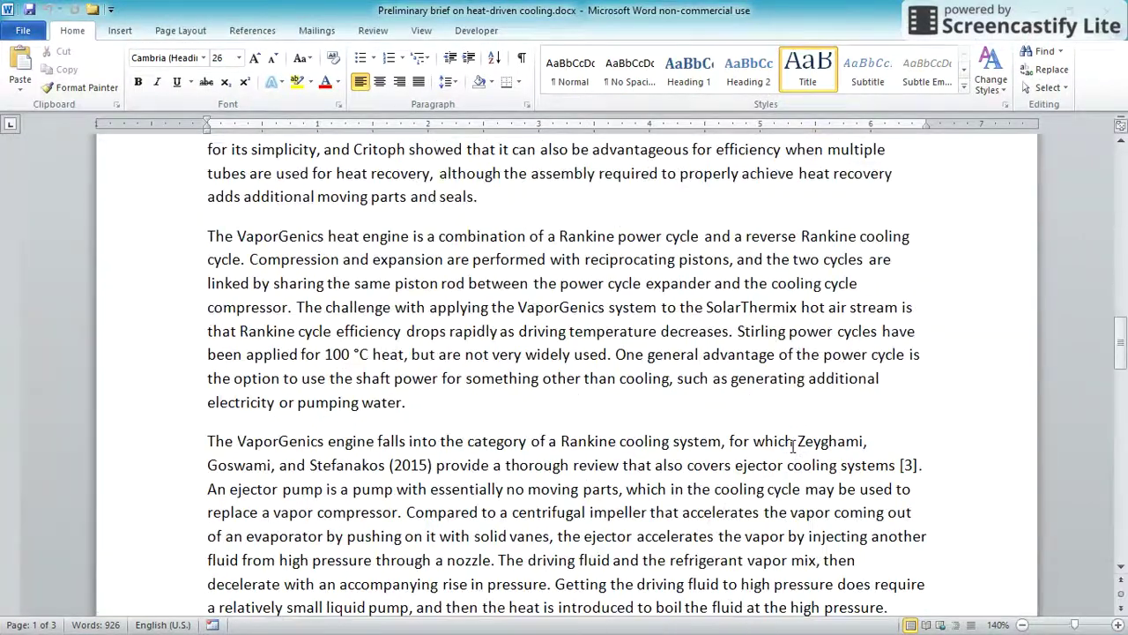
{"action": "scroll", "coordinate": [792, 446], "scroll_direction": "down", "scroll_amount": 8}
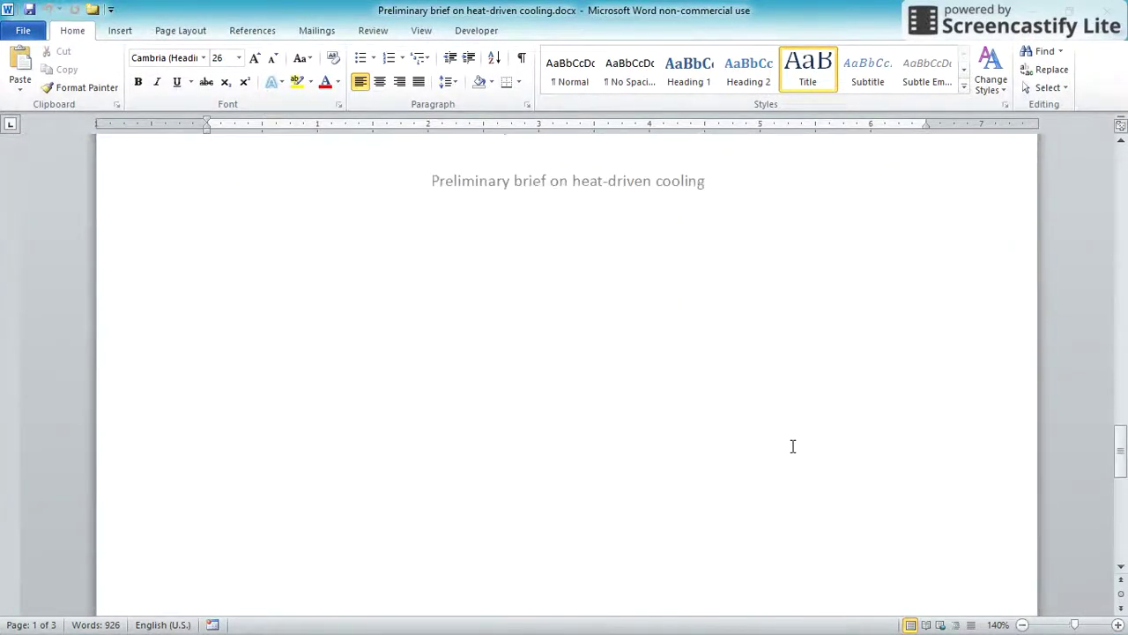
{"action": "scroll", "coordinate": [792, 446], "scroll_direction": "up", "scroll_amount": 9}
{"action": "key", "text": "alt+F4"}
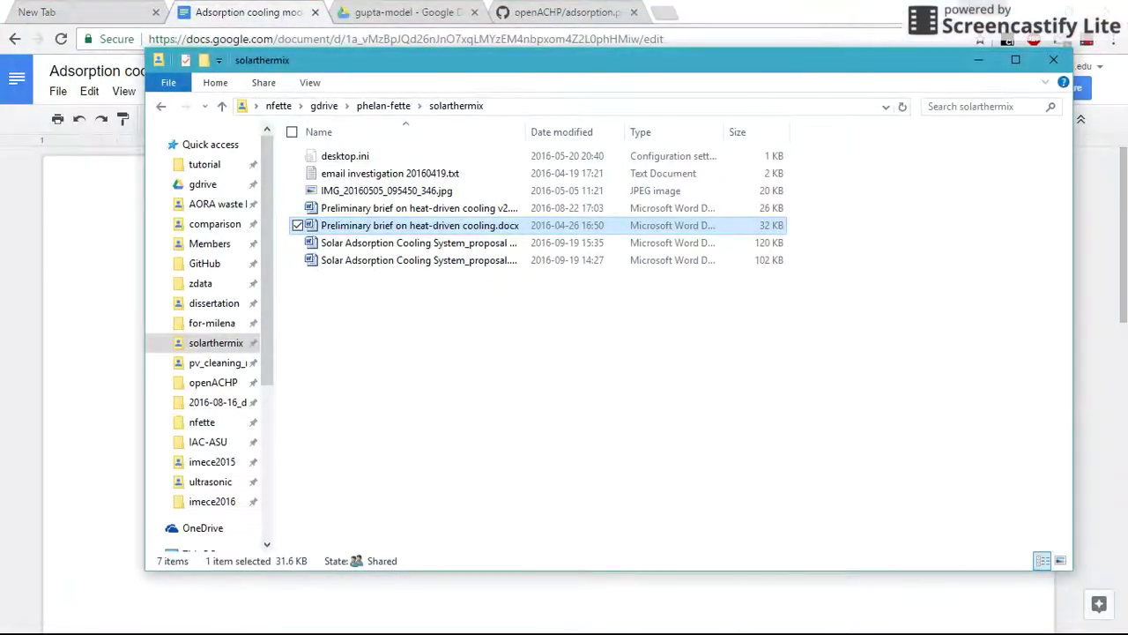
{"action": "left_click", "coordinate": [419, 208]}
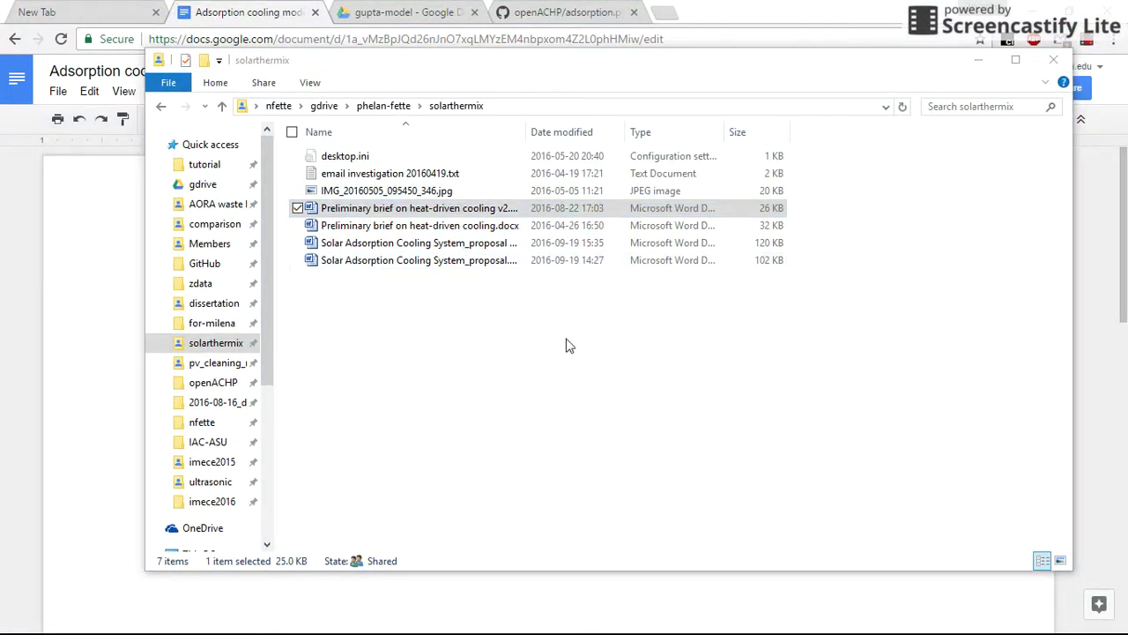
{"action": "key", "text": "Return"}
{"action": "scroll", "coordinate": [617, 308], "scroll_direction": "down", "scroll_amount": 15}
{"action": "scroll", "coordinate": [677, 330], "scroll_direction": "down", "scroll_amount": 20}
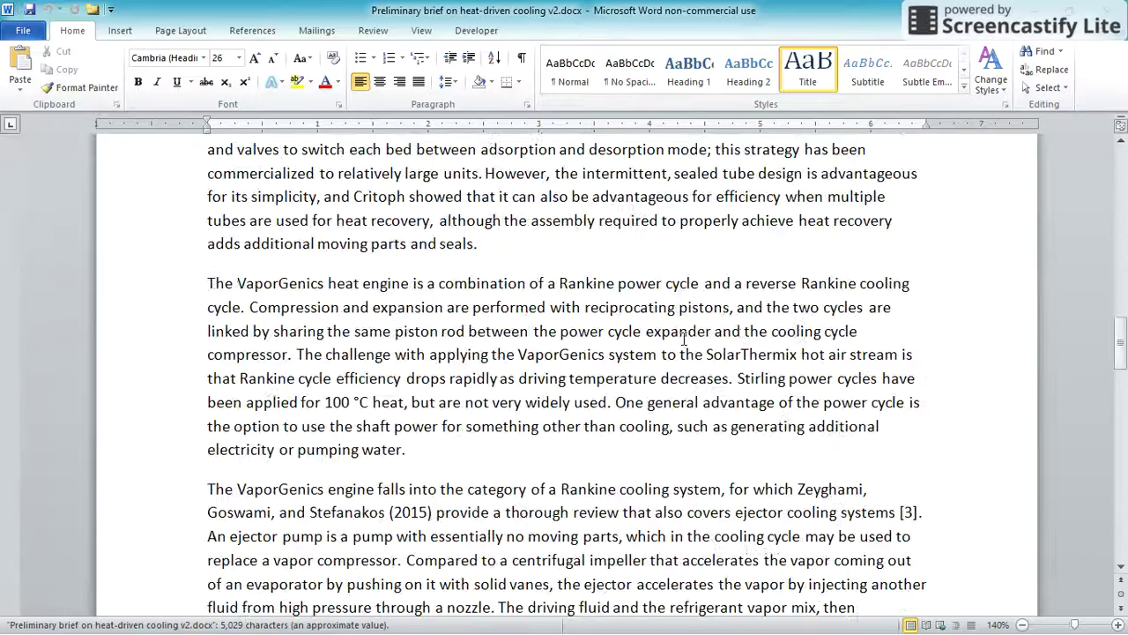
{"action": "scroll", "coordinate": [682, 343], "scroll_direction": "up", "scroll_amount": 20}
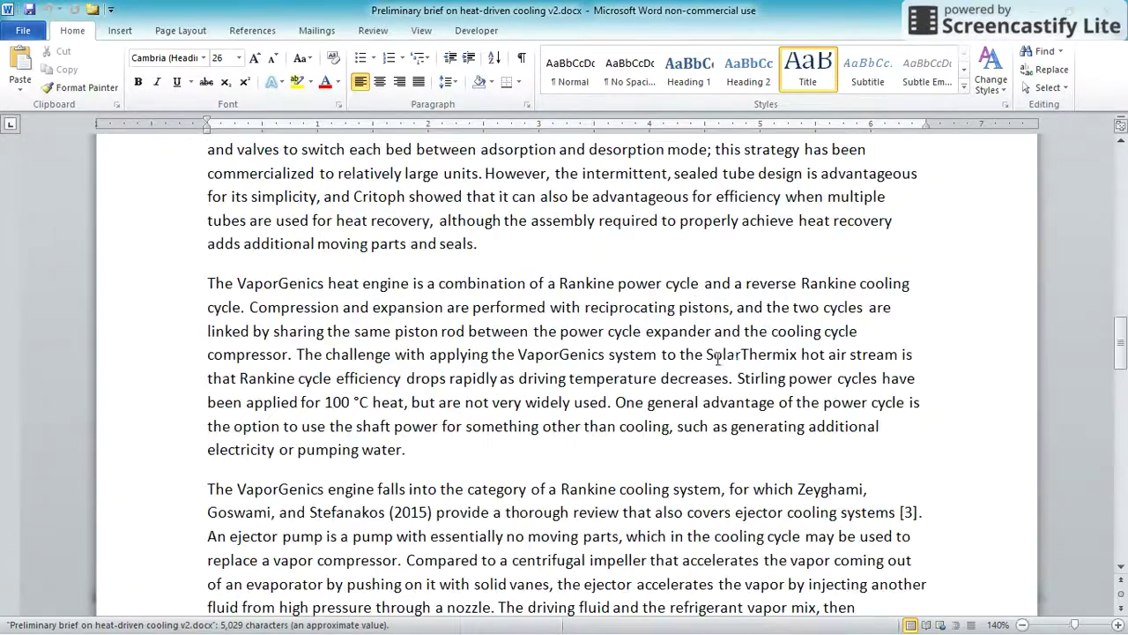
{"action": "key", "text": "alt+F4"}
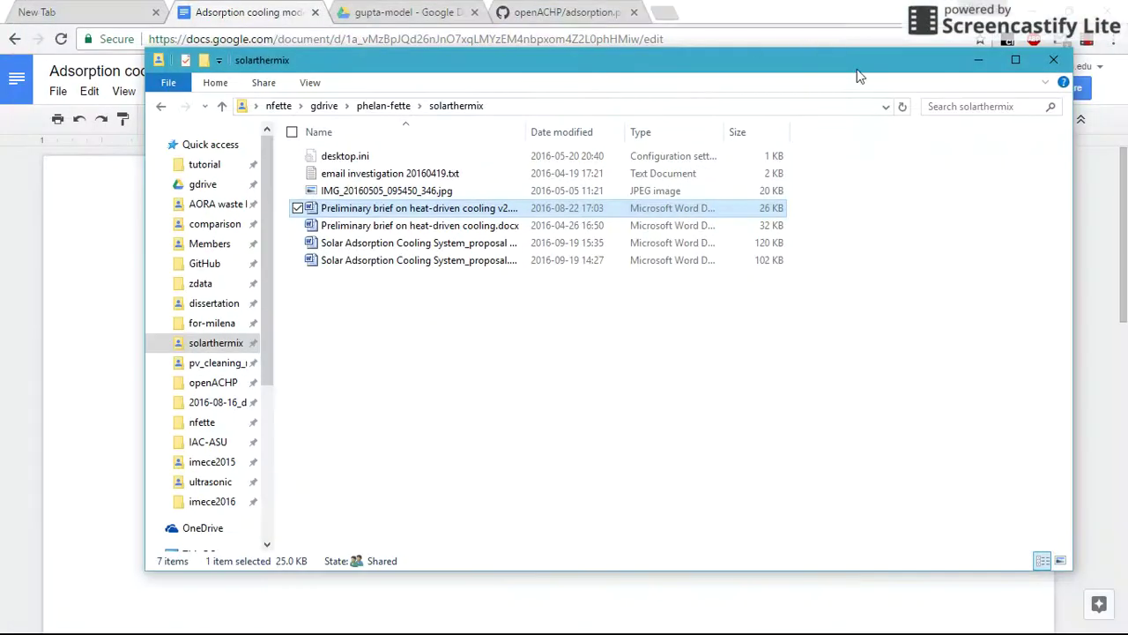
{"action": "left_click", "coordinate": [1054, 59]}
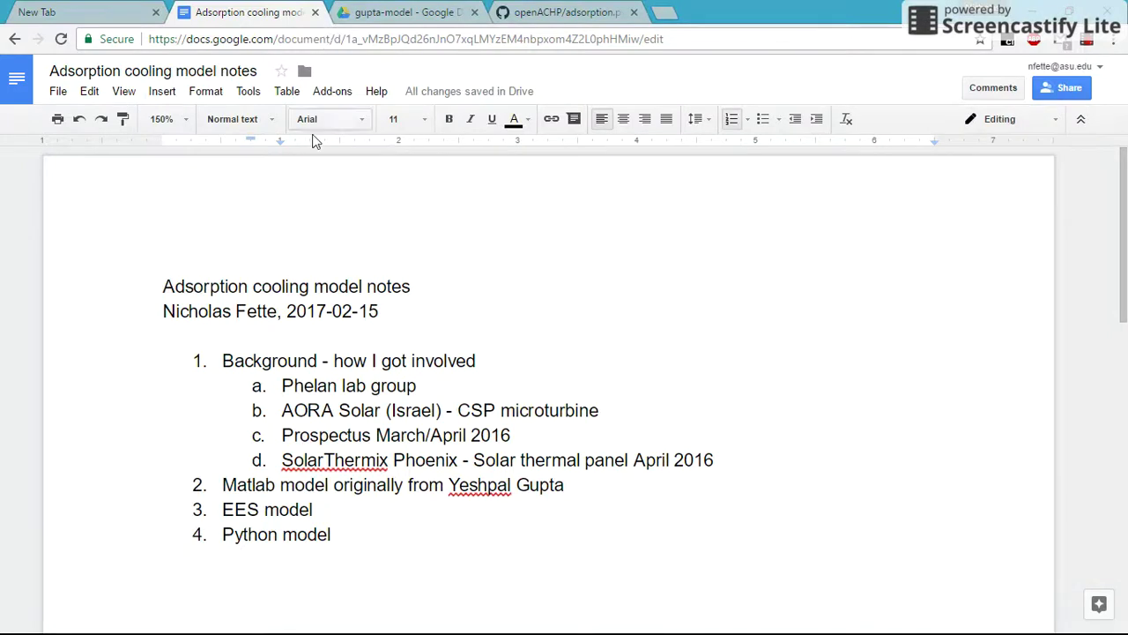
Step: Add a 'Tools' item below item d with an indented 'Google drive' sub-item
{"action": "key", "text": "Return"}
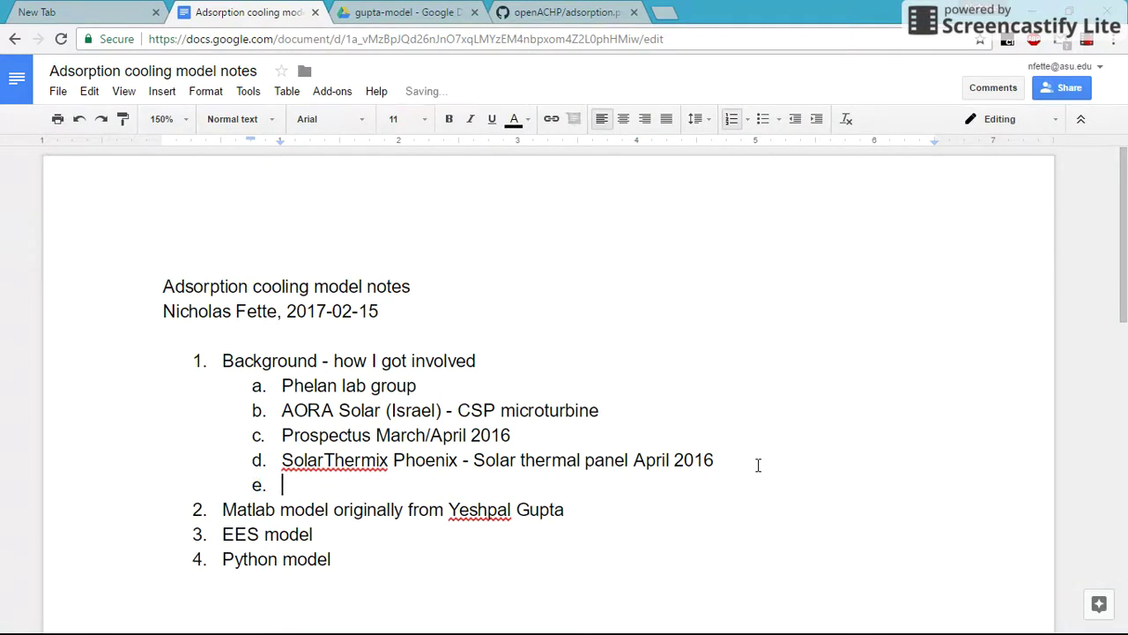
{"action": "type", "text": "Tools"}
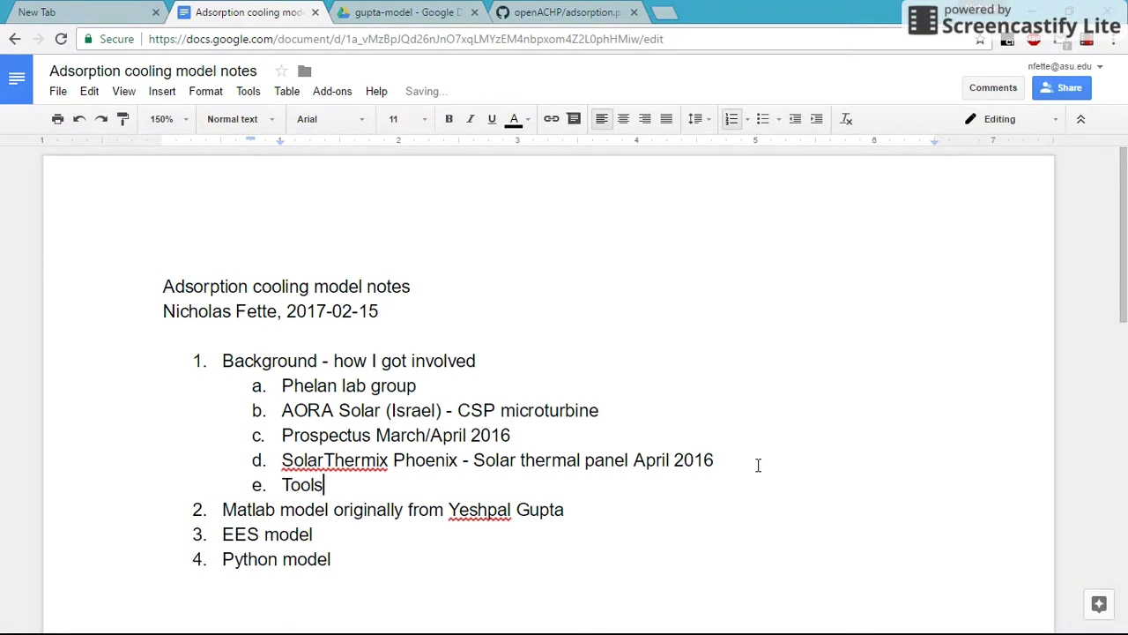
{"action": "key", "text": "Return"}
{"action": "key", "text": "Tab"}
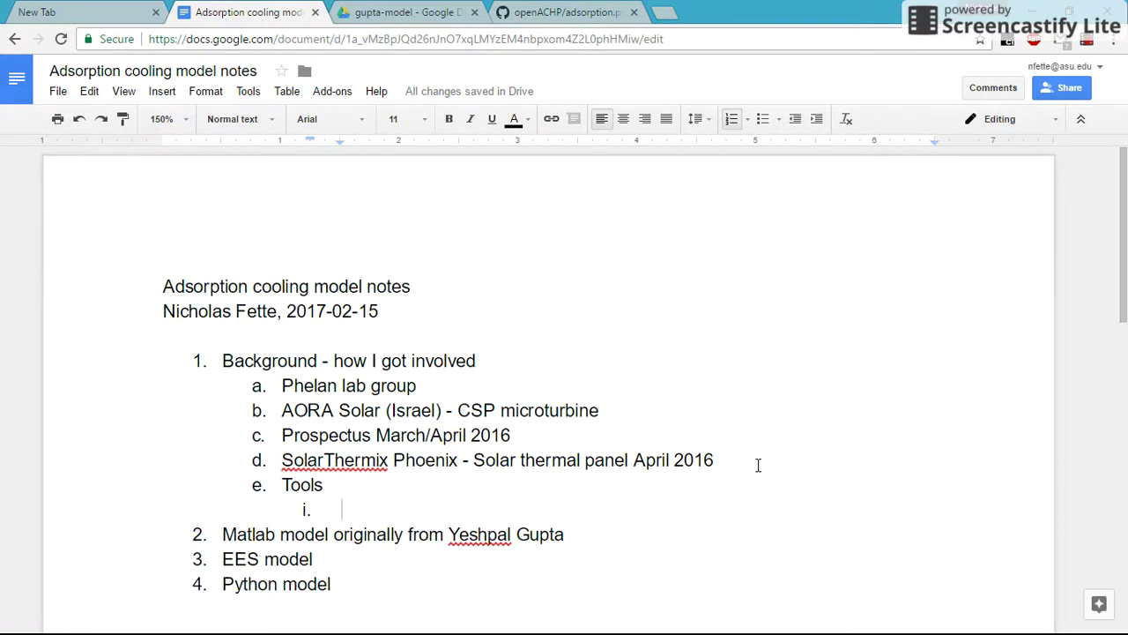
{"action": "type", "text": "Google drive"}
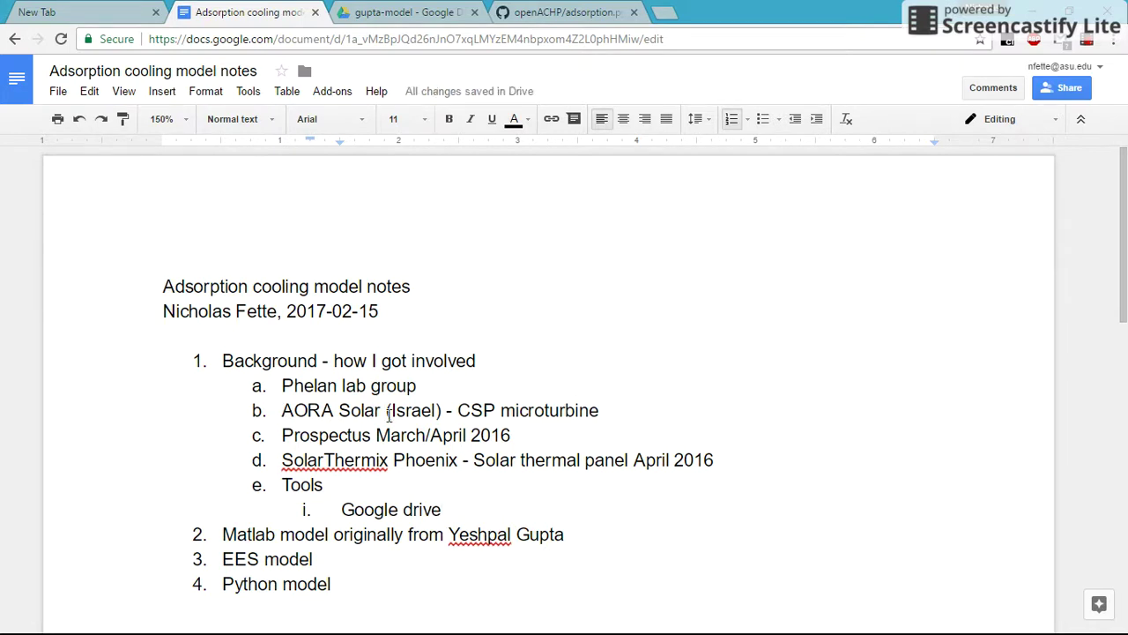
Step: In Google Drive, go up to 4-taskC and view details of Adsorption modelling literature review5.docx
{"action": "left_click", "coordinate": [406, 12]}
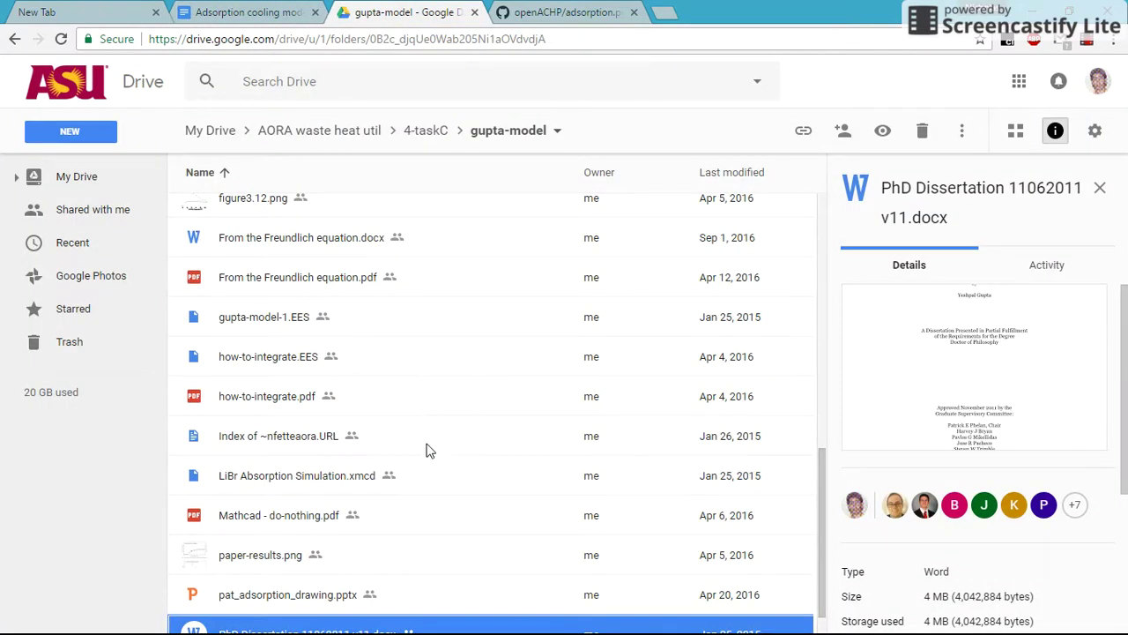
{"action": "left_click", "coordinate": [442, 137]}
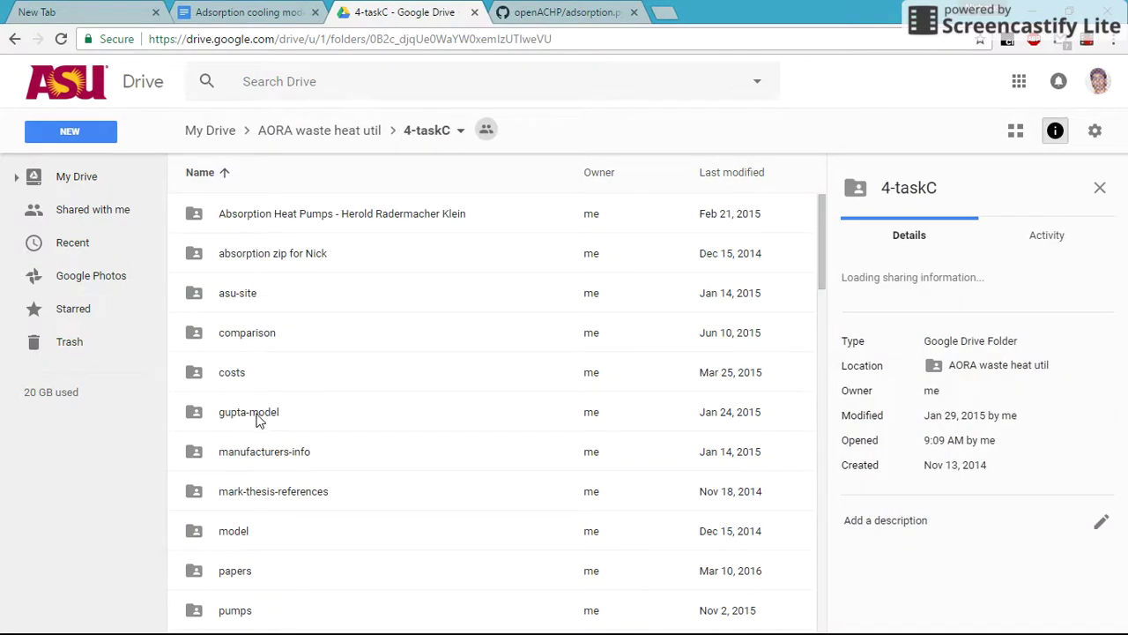
{"action": "scroll", "coordinate": [274, 432], "scroll_direction": "down", "scroll_amount": 5}
{"action": "scroll", "coordinate": [316, 481], "scroll_direction": "down", "scroll_amount": 7}
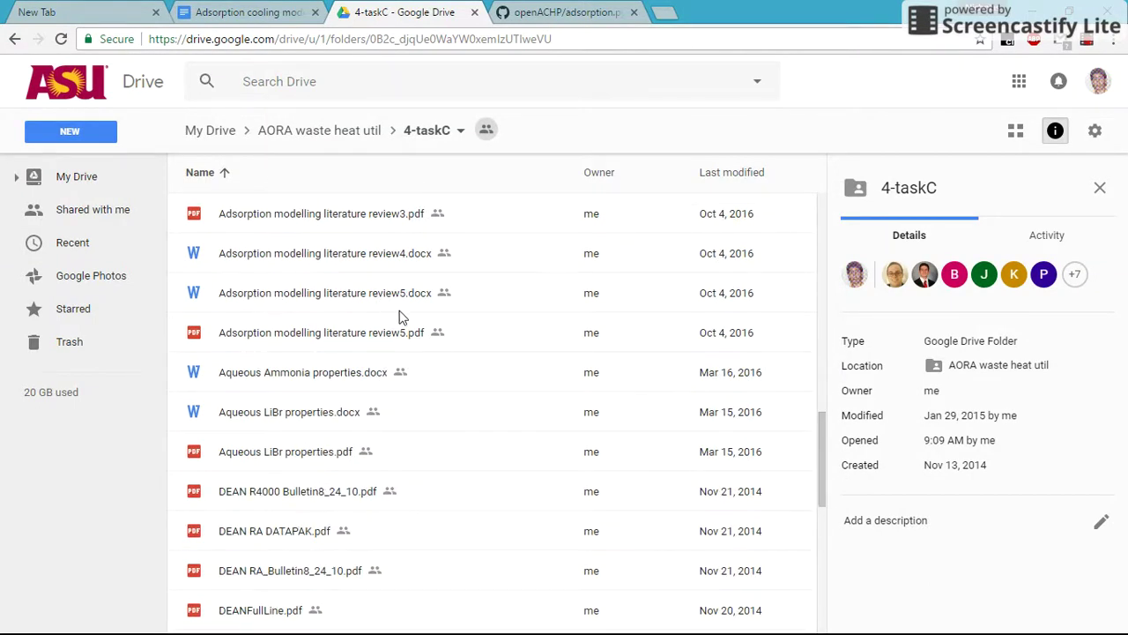
{"action": "scroll", "coordinate": [401, 371], "scroll_direction": "down", "scroll_amount": 4}
{"action": "scroll", "coordinate": [401, 403], "scroll_direction": "down", "scroll_amount": 3}
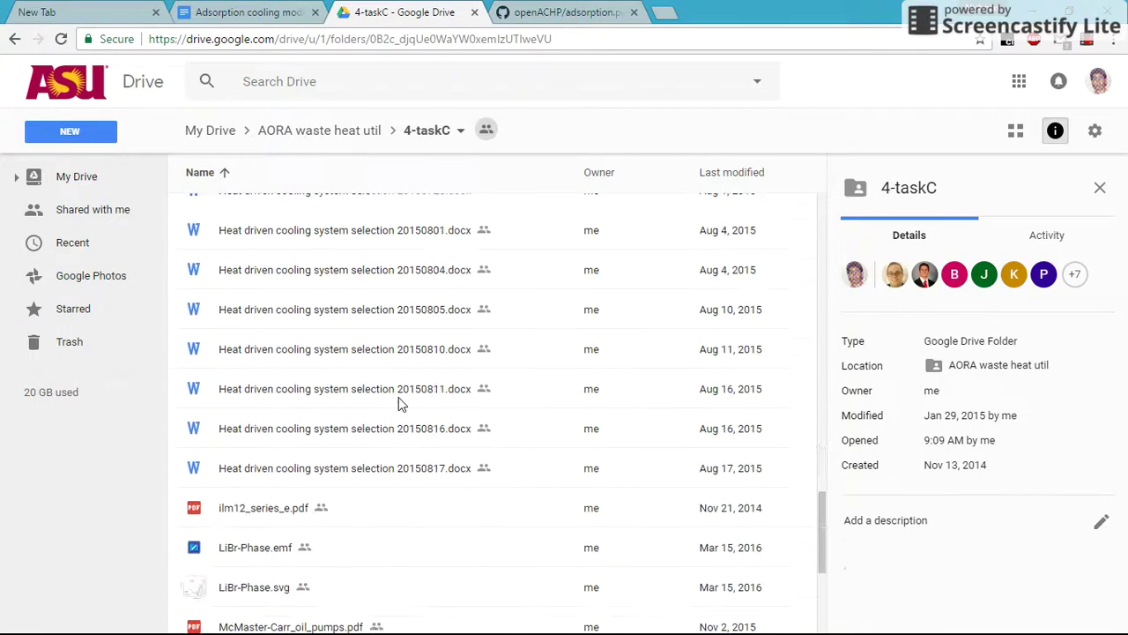
{"action": "scroll", "coordinate": [388, 397], "scroll_direction": "up", "scroll_amount": 7}
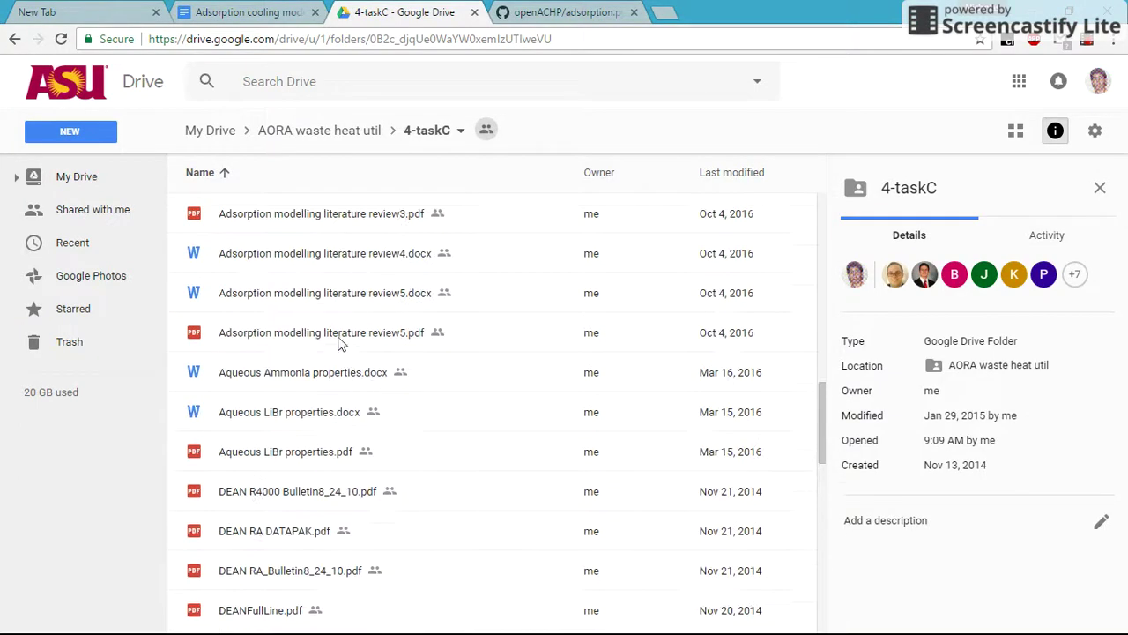
{"action": "left_click", "coordinate": [370, 302]}
{"action": "scroll", "coordinate": [423, 476], "scroll_direction": "down", "scroll_amount": 5}
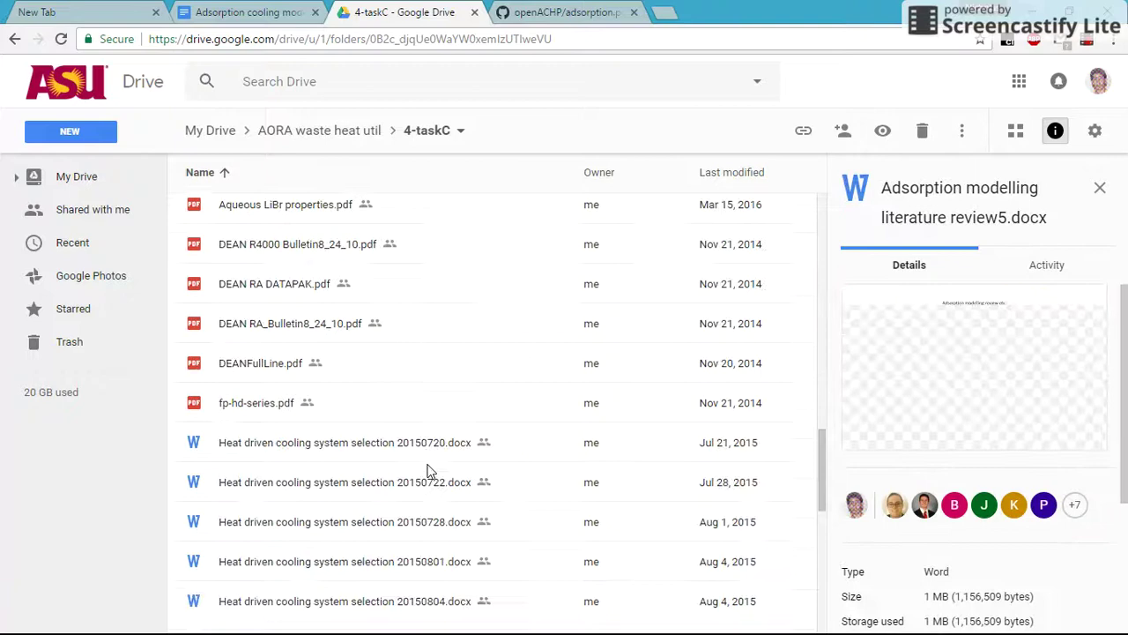
{"action": "scroll", "coordinate": [381, 495], "scroll_direction": "down", "scroll_amount": 7}
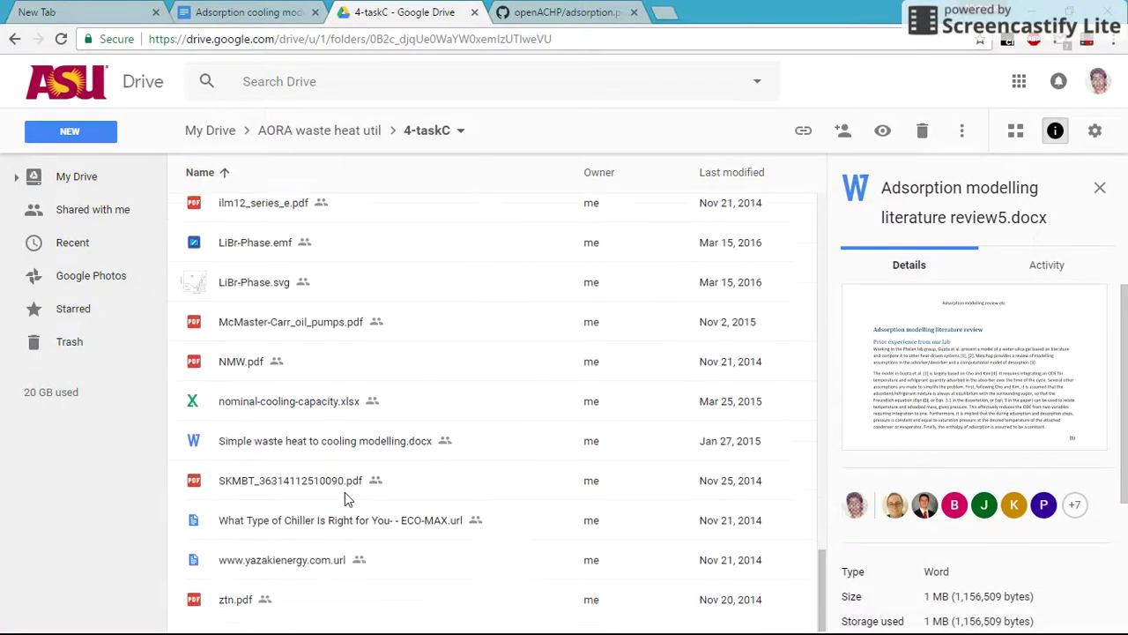
{"action": "scroll", "coordinate": [345, 495], "scroll_direction": "up", "scroll_amount": 10}
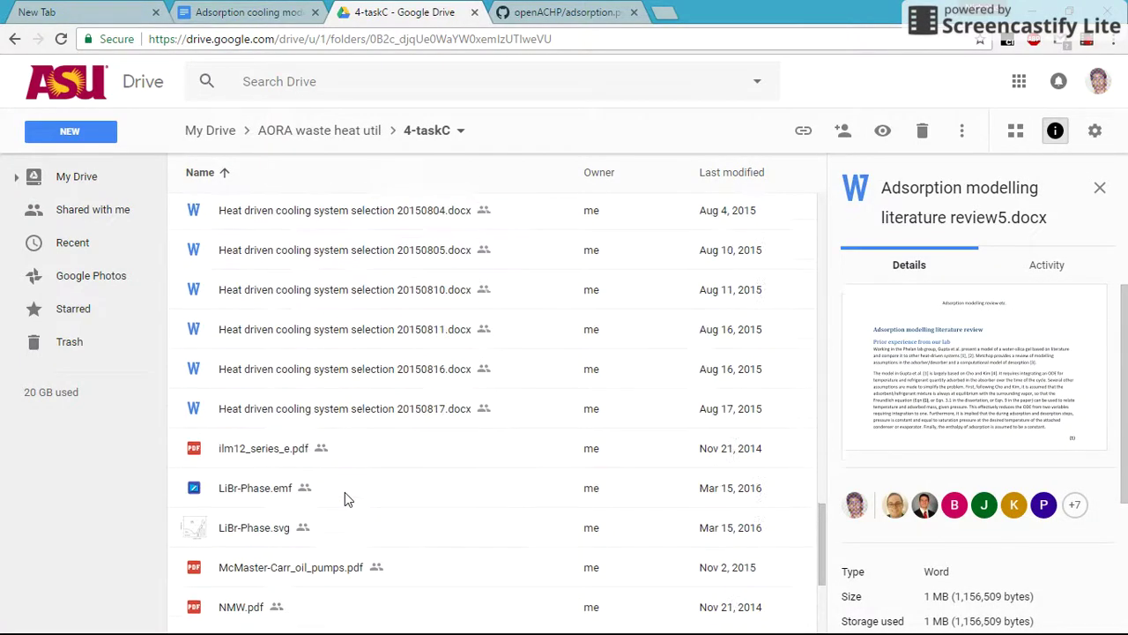
{"action": "scroll", "coordinate": [346, 499], "scroll_direction": "up", "scroll_amount": 10}
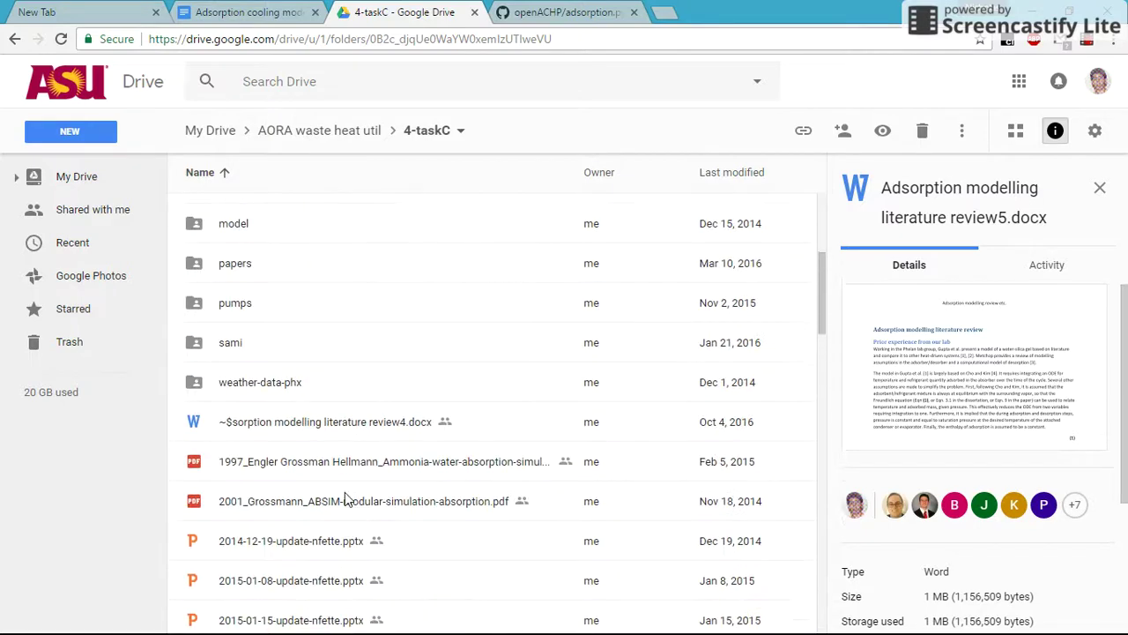
{"action": "scroll", "coordinate": [344, 491], "scroll_direction": "up", "scroll_amount": 4}
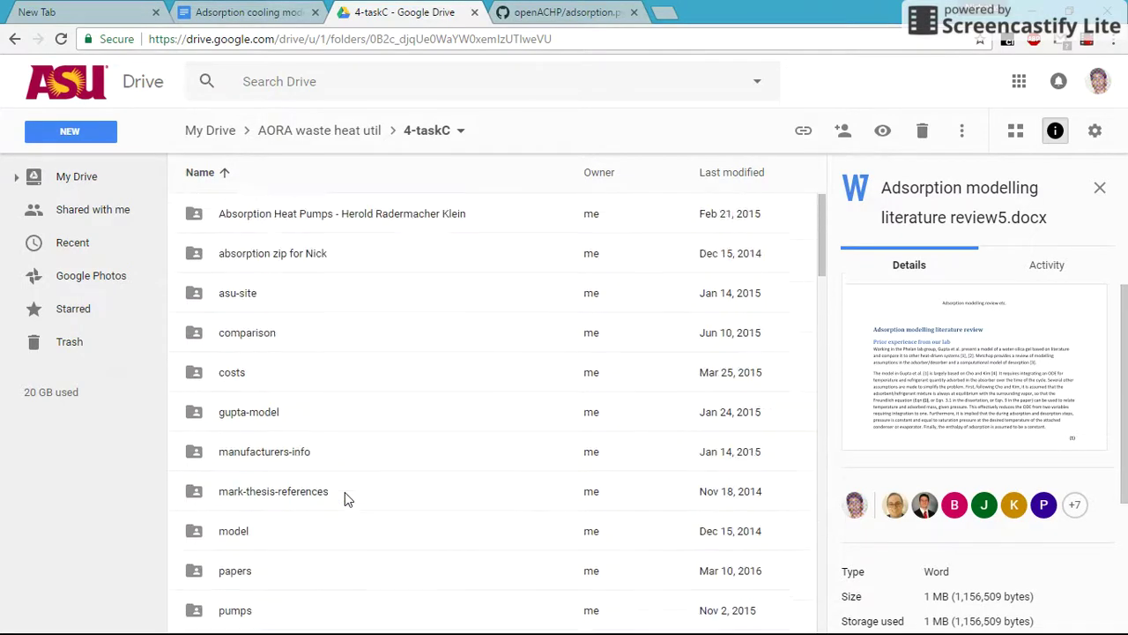
Step: Open gupta-model and view details of the notes document and From the Freundlich equation.docx
{"action": "double_click", "coordinate": [270, 410]}
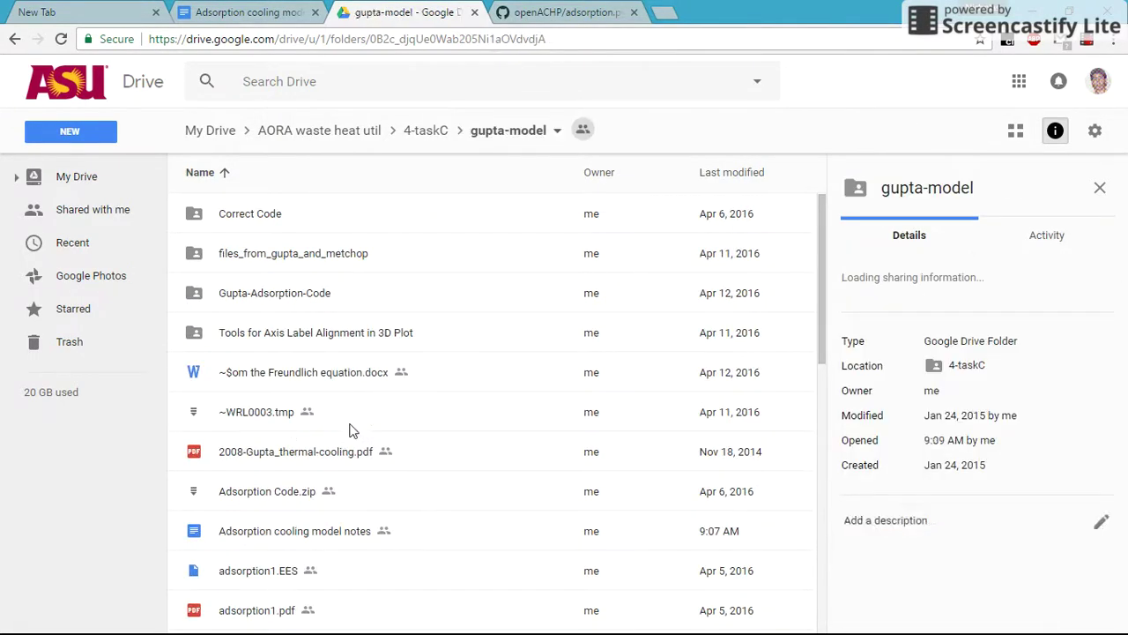
{"action": "scroll", "coordinate": [381, 480], "scroll_direction": "down", "scroll_amount": 2}
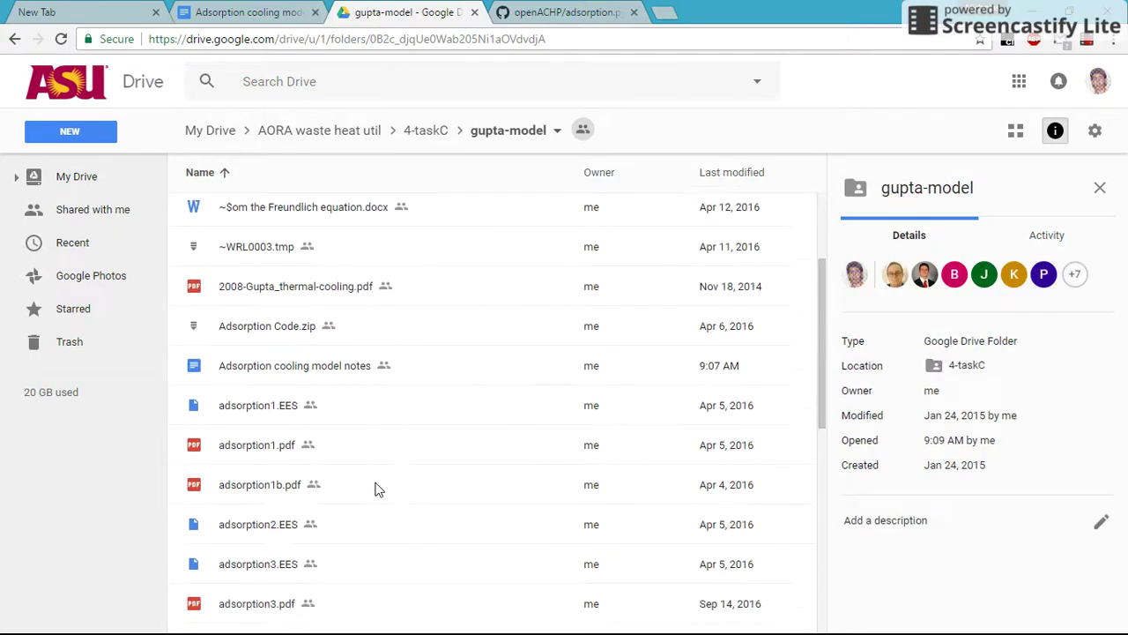
{"action": "left_click", "coordinate": [321, 370]}
{"action": "scroll", "coordinate": [354, 460], "scroll_direction": "down", "scroll_amount": 6}
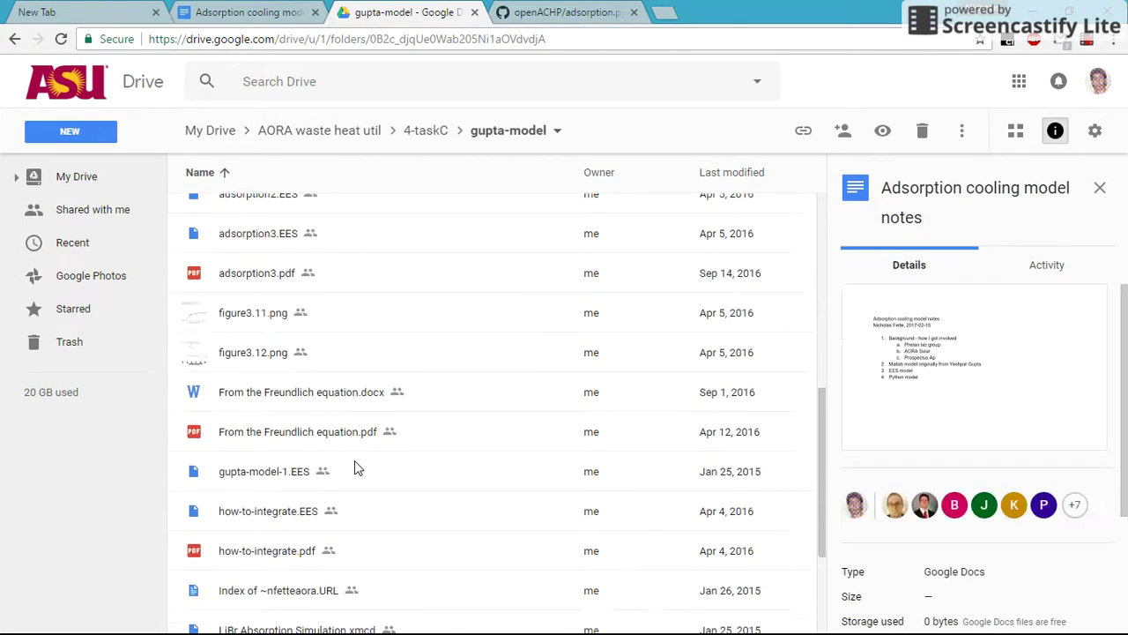
{"action": "left_click", "coordinate": [338, 228]}
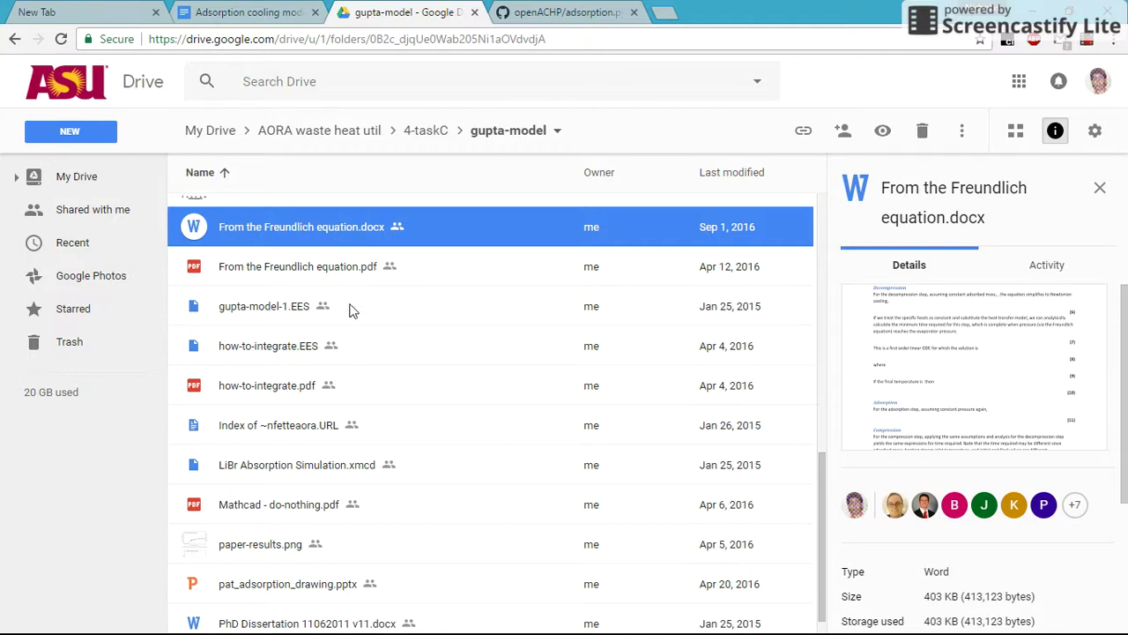
{"action": "scroll", "coordinate": [368, 391], "scroll_direction": "down", "scroll_amount": 1}
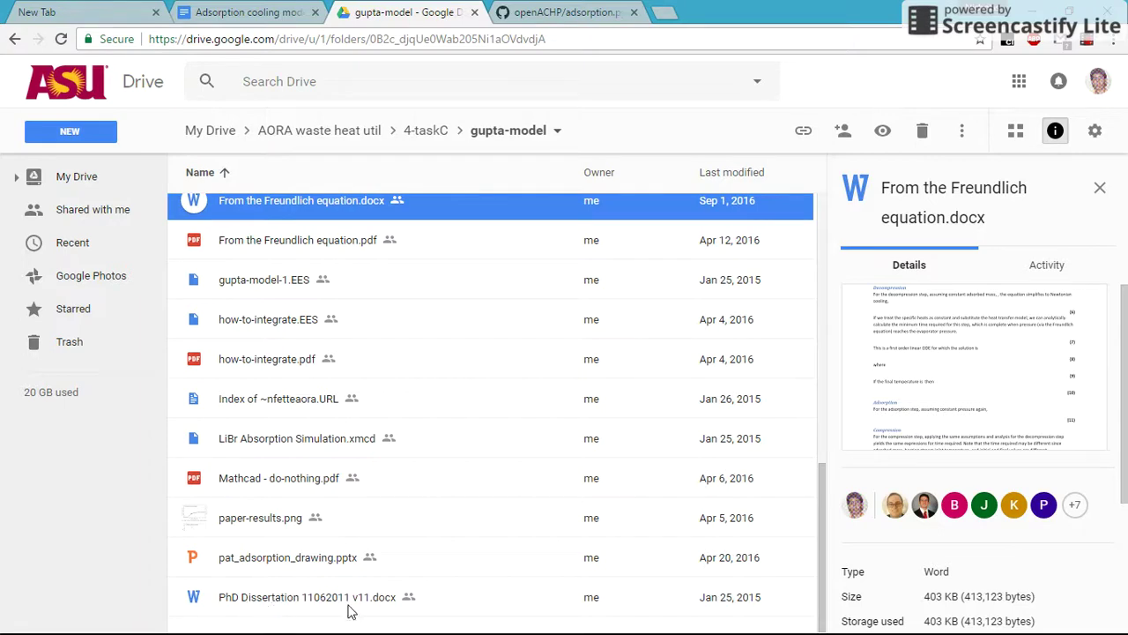
Step: Add 'Git / Github' below 'Google drive' in the notes' Tools list
{"action": "left_click", "coordinate": [264, 14]}
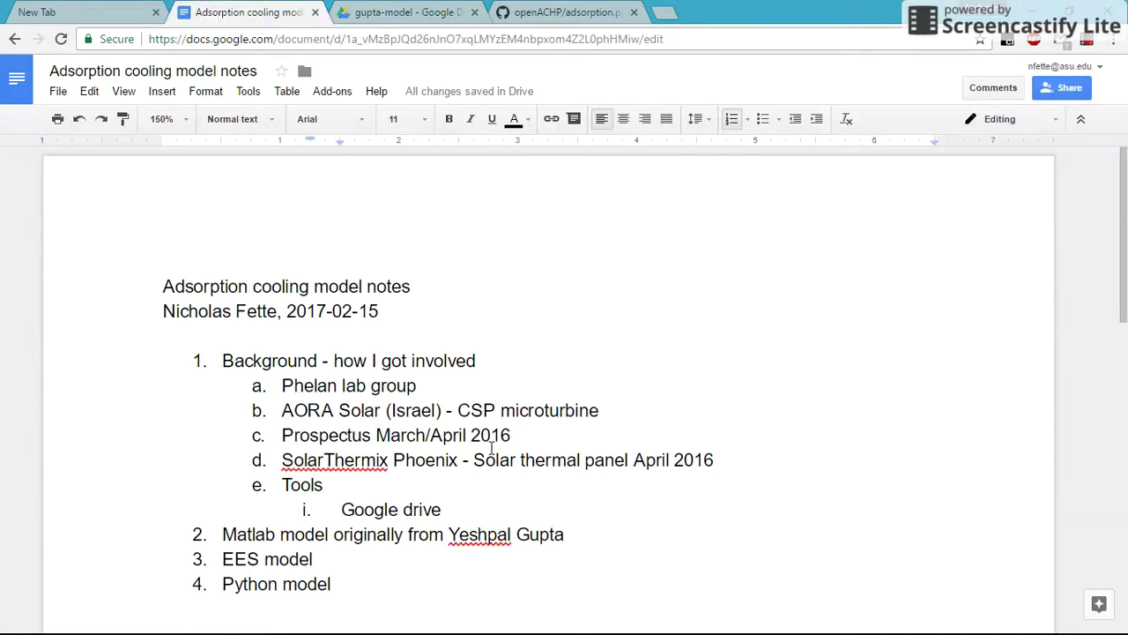
{"action": "key", "text": "Return"}
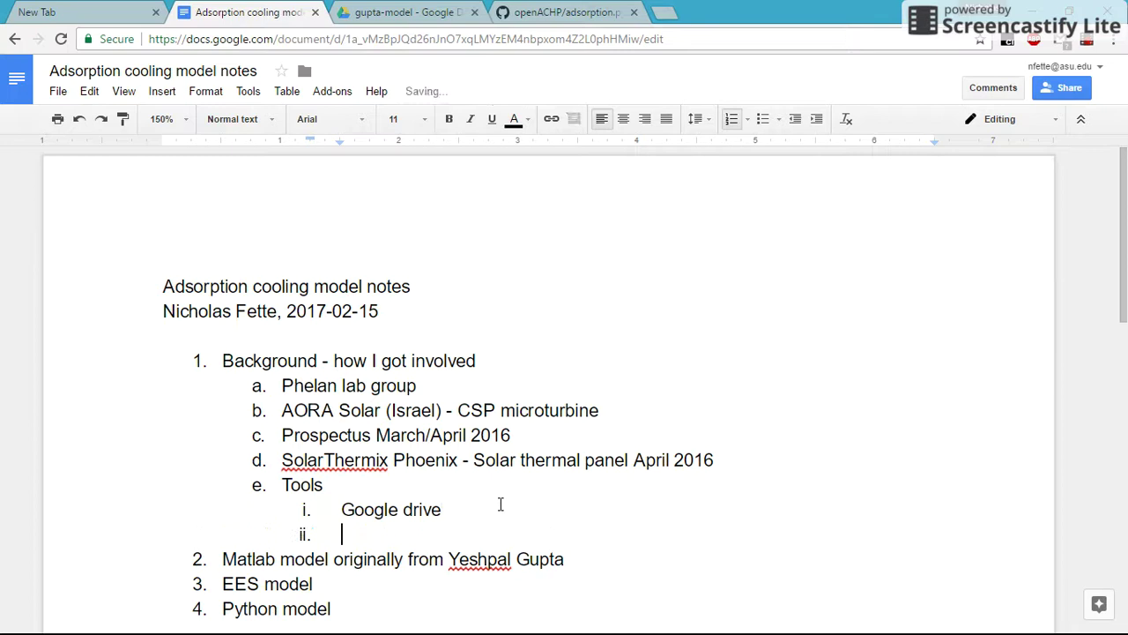
{"action": "type", "text": "Git / Github"}
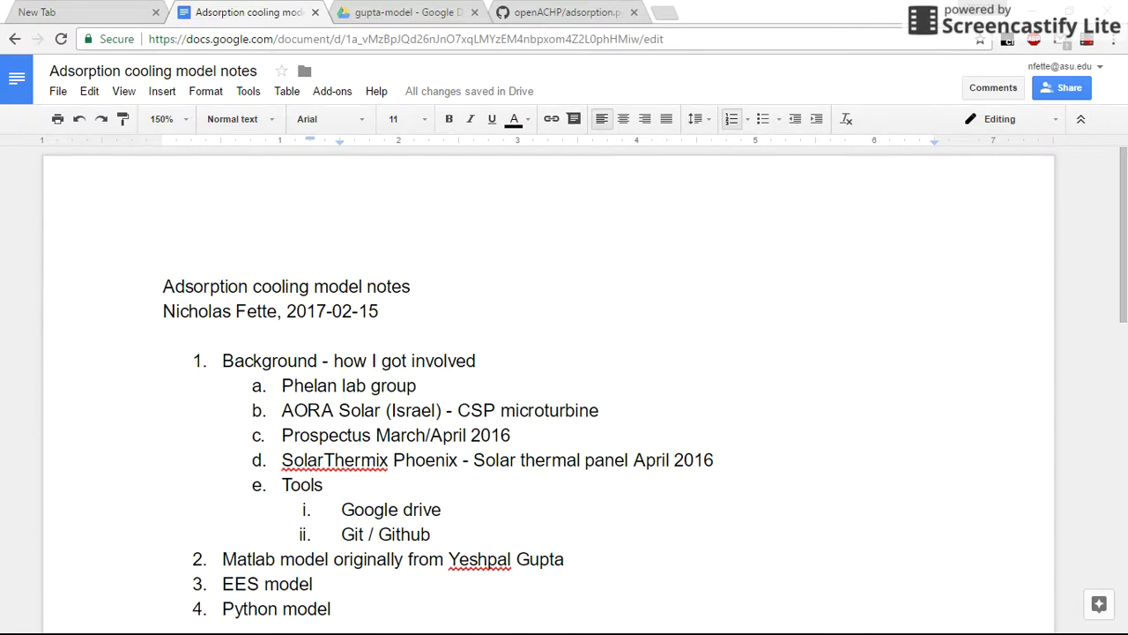
{"action": "key", "text": "alt+Tab"}
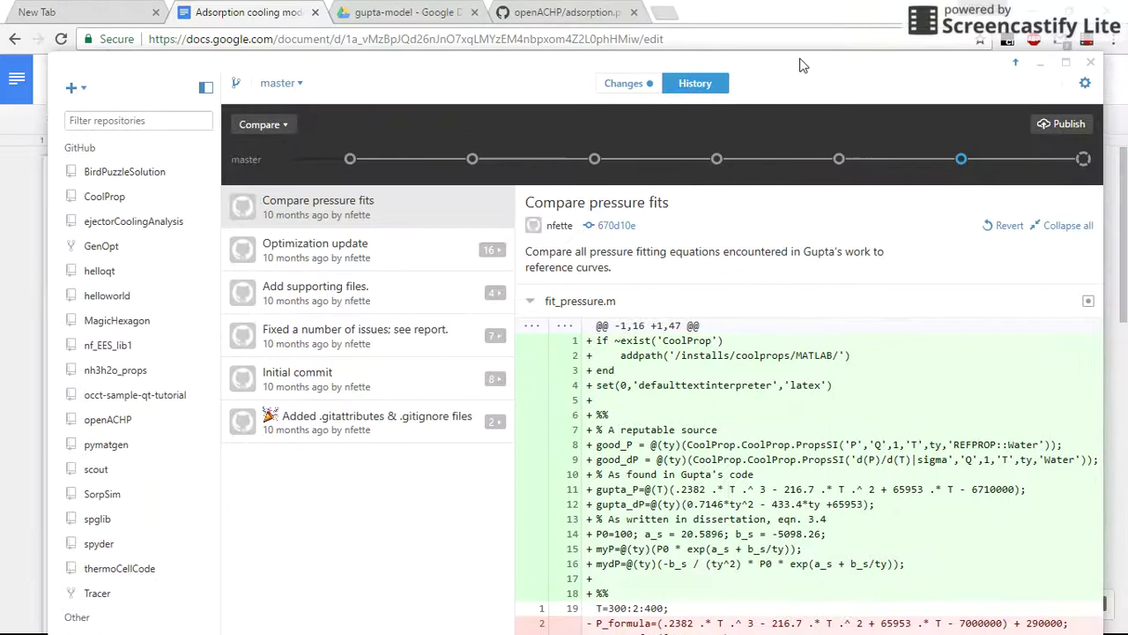
Step: Maximize GitHub Desktop, review Gupta-Adsorption-Code's fit_pressure.m diff, then minimize it
{"action": "double_click", "coordinate": [794, 74]}
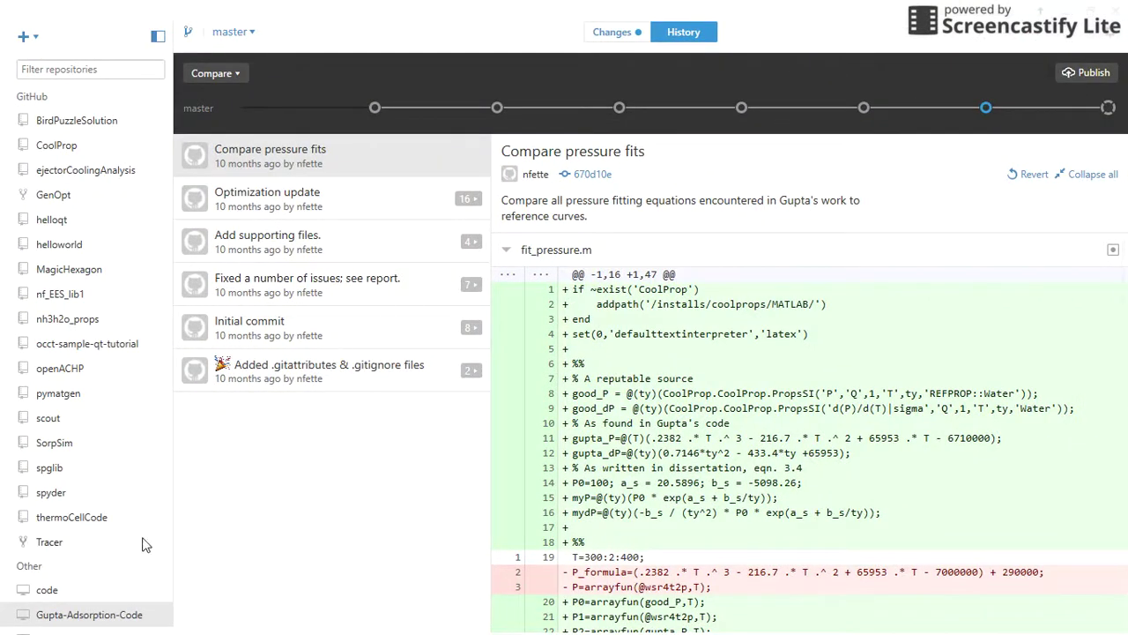
{"action": "left_click", "coordinate": [85, 615]}
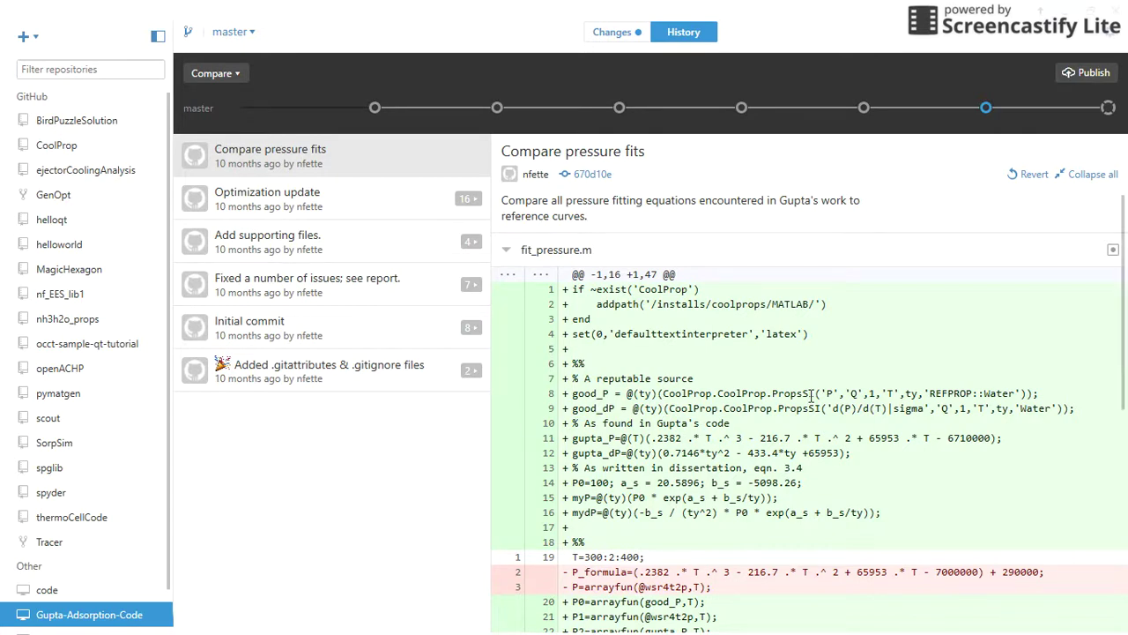
{"action": "scroll", "coordinate": [825, 395], "scroll_direction": "down", "scroll_amount": 5}
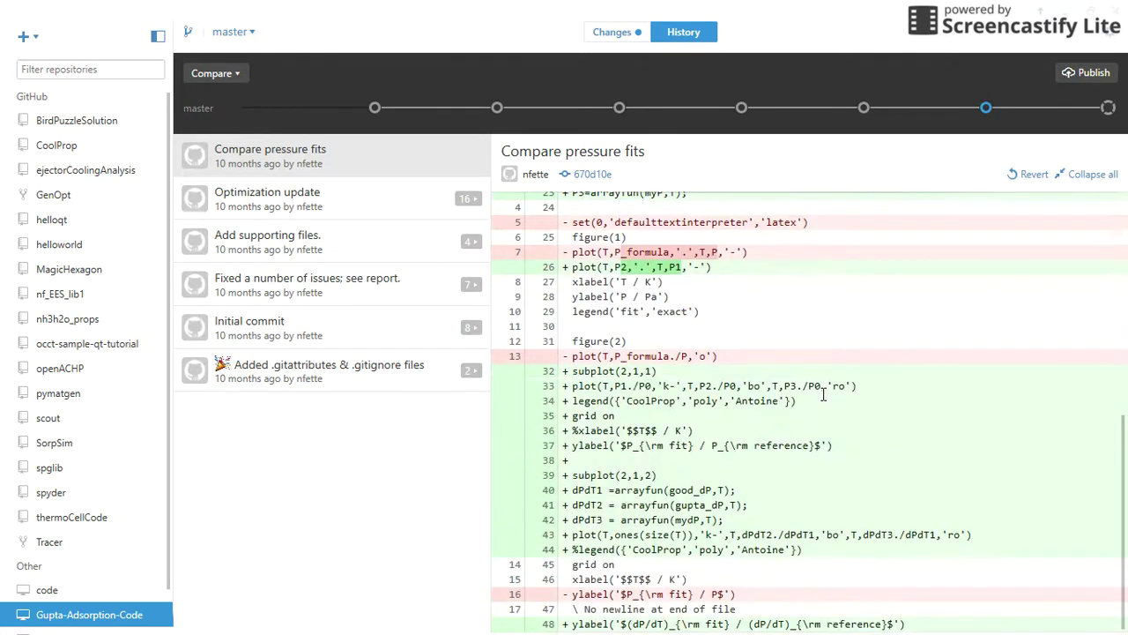
{"action": "scroll", "coordinate": [824, 395], "scroll_direction": "up", "scroll_amount": 5}
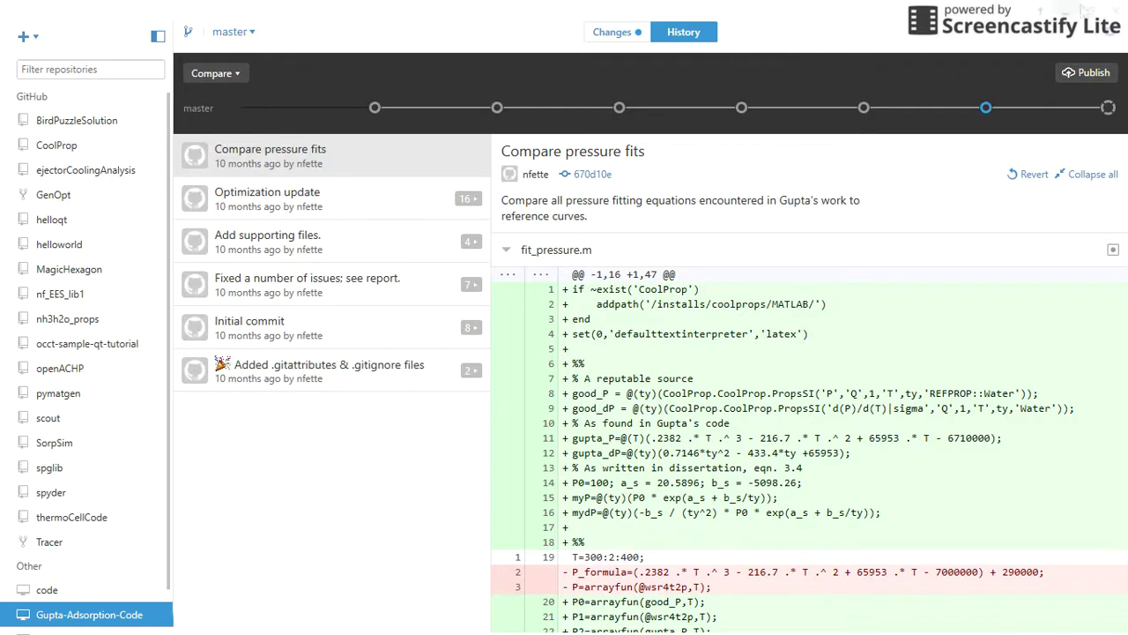
{"action": "left_click", "coordinate": [1091, 12]}
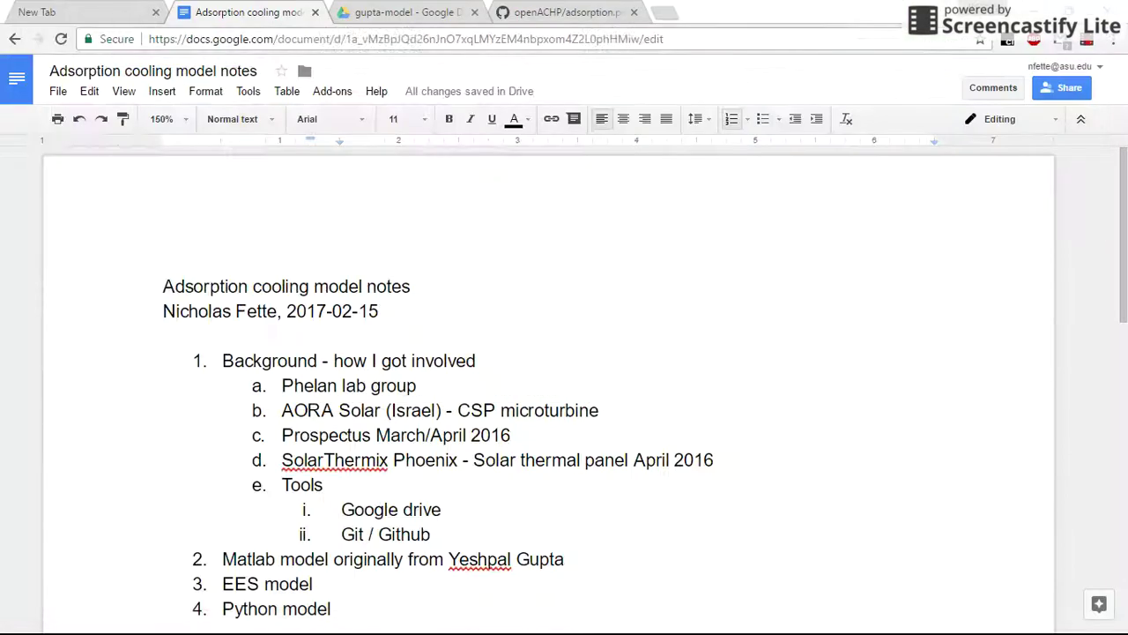
Step: Start a third Tools entry after 'Git / Github' and type the CoolProp name
{"action": "left_click", "coordinate": [524, 532]}
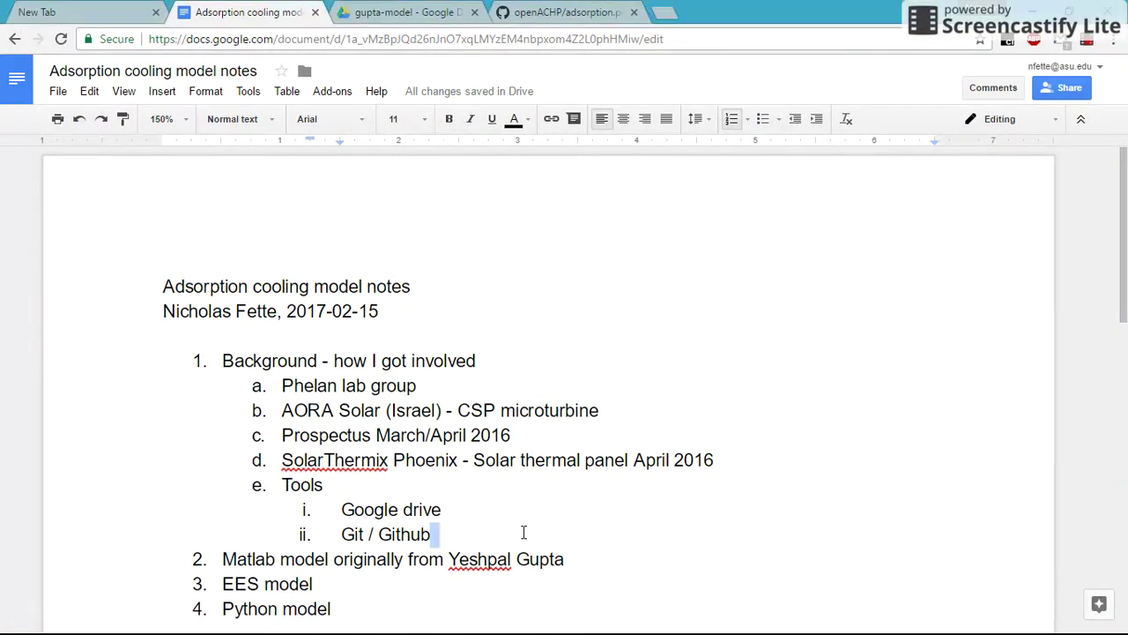
{"action": "key", "text": "Return"}
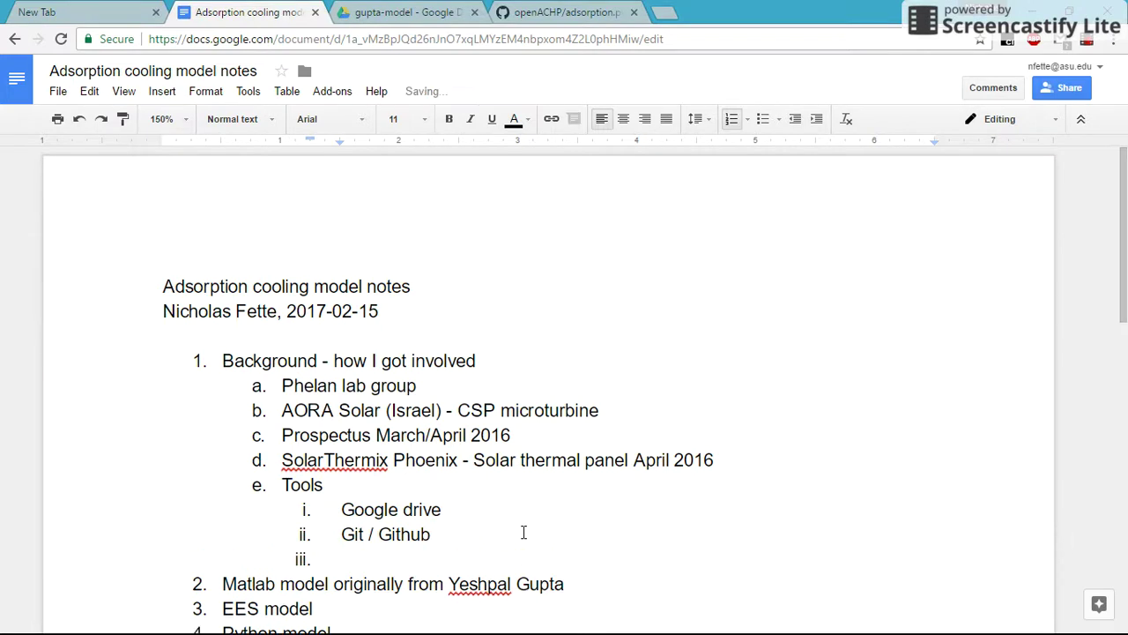
{"action": "scroll", "coordinate": [523, 532], "scroll_direction": "down", "scroll_amount": 1}
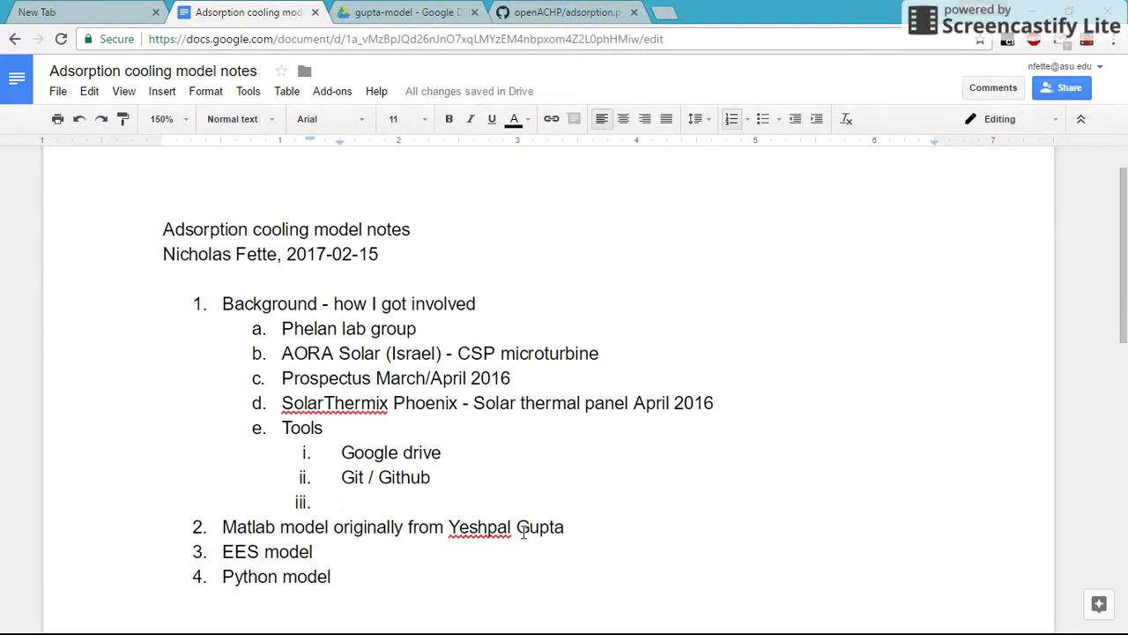
{"action": "key", "text": "Down"}
{"action": "key", "text": "shift+Down"}
{"action": "key", "text": "shift+Down"}
{"action": "key", "text": "shift+Down"}
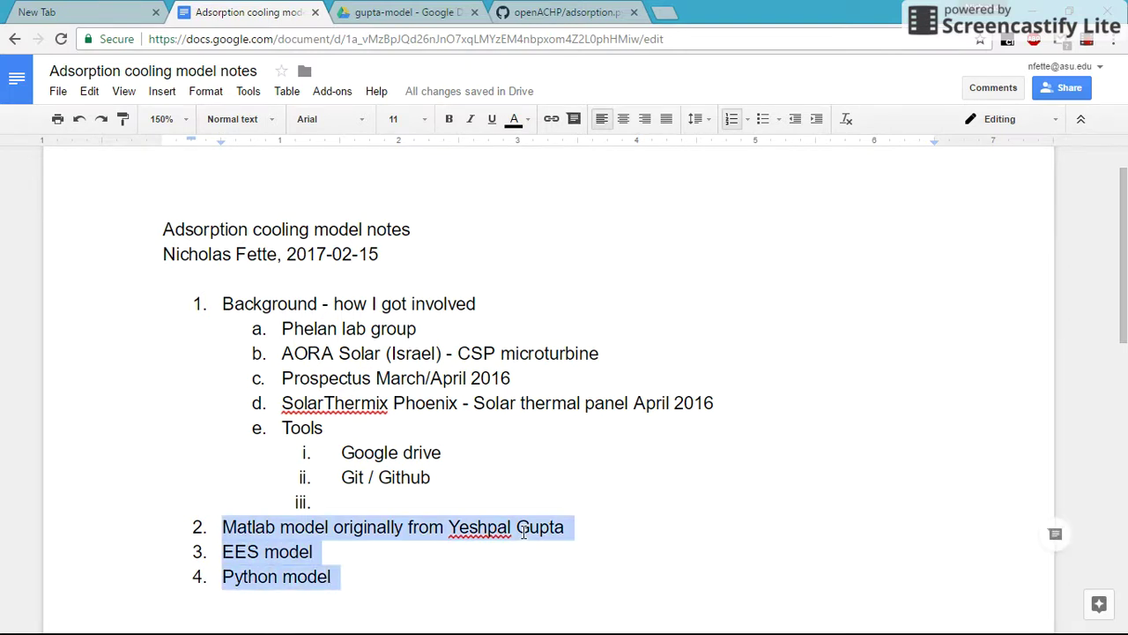
{"action": "key", "text": "Up"}
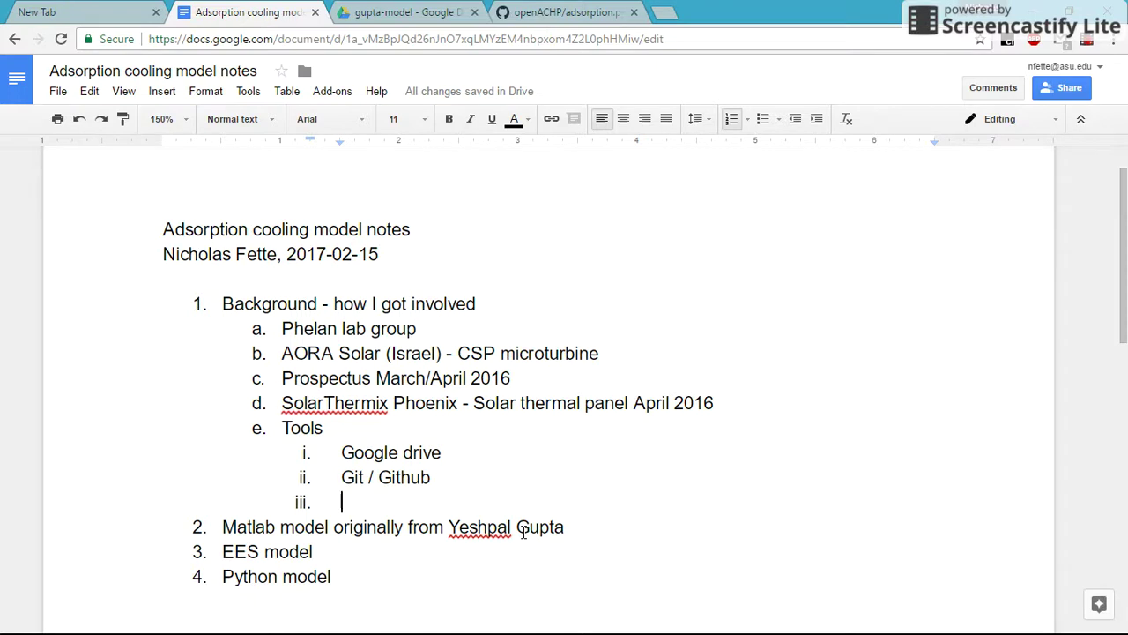
{"action": "type", "text": "CoolPo"}
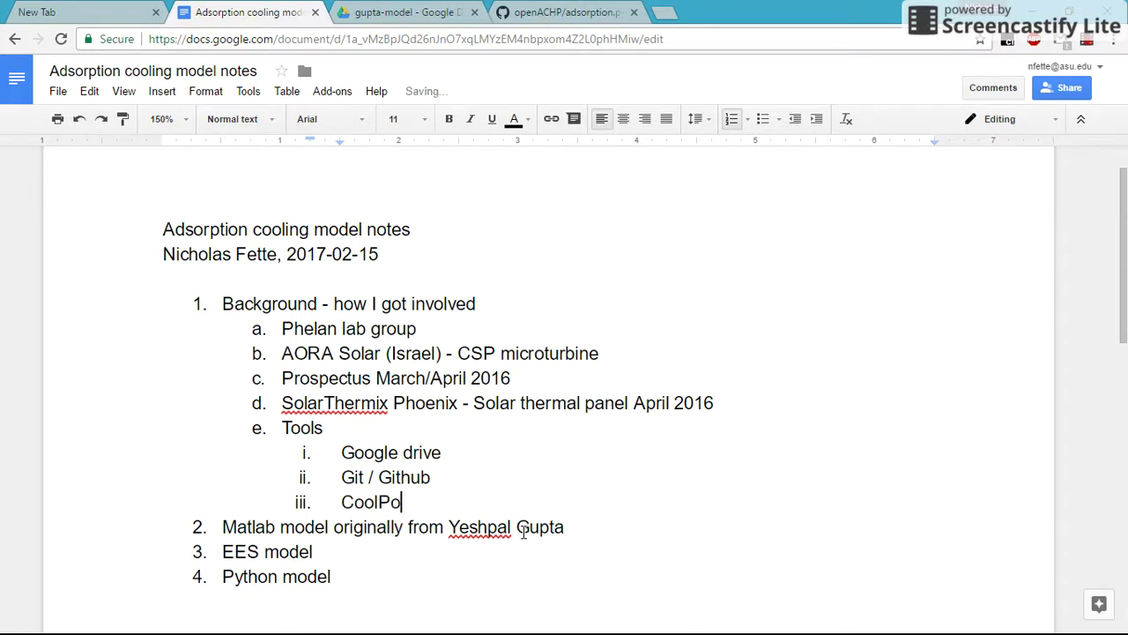
{"action": "type", "text": "rop"}
Step: Search the web for 'coolprop' in a new browser tab
{"action": "key", "text": "ctrl+t"}
{"action": "type", "text": "coolprop"}
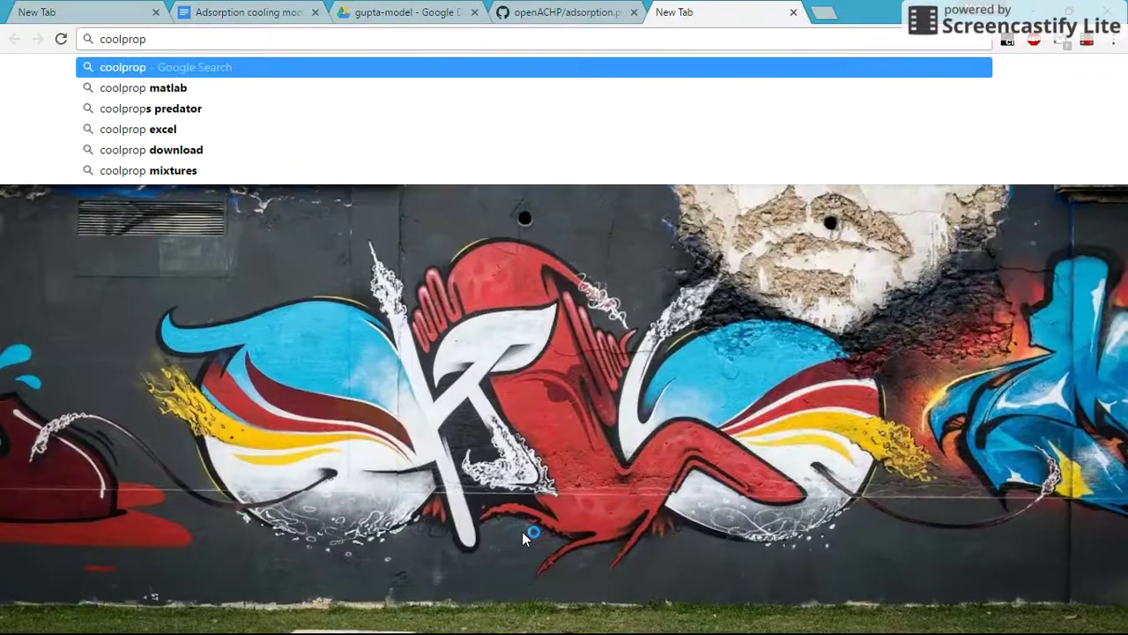
{"action": "key", "text": "Return"}
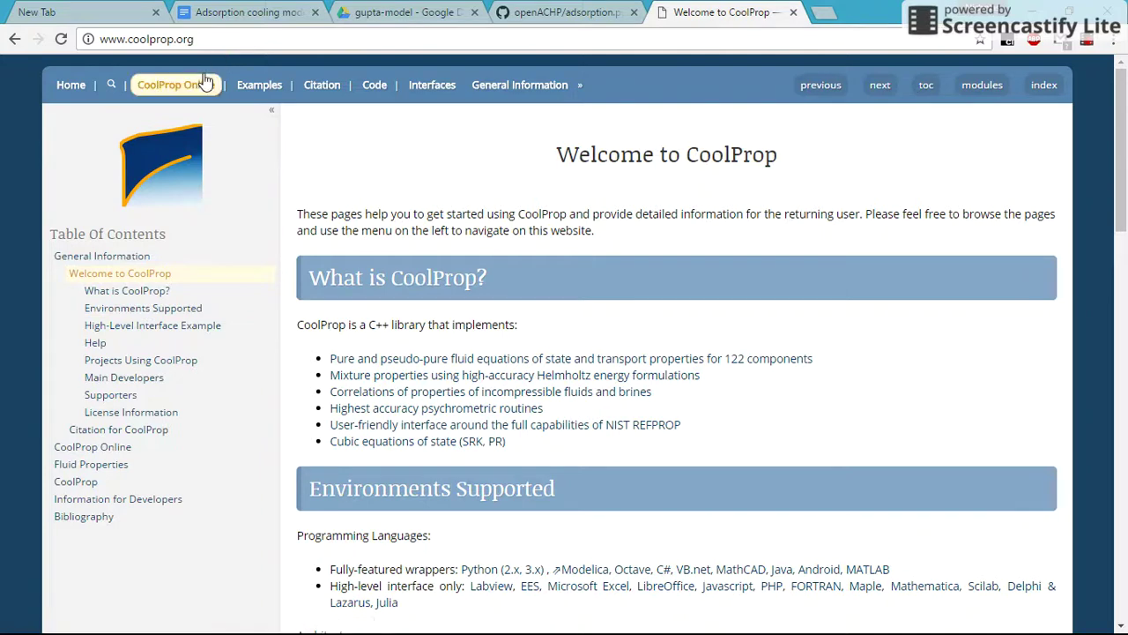
Step: Open CoolProp's Available Wrappers page and look through the table of supported programming environments
{"action": "left_click", "coordinate": [426, 84]}
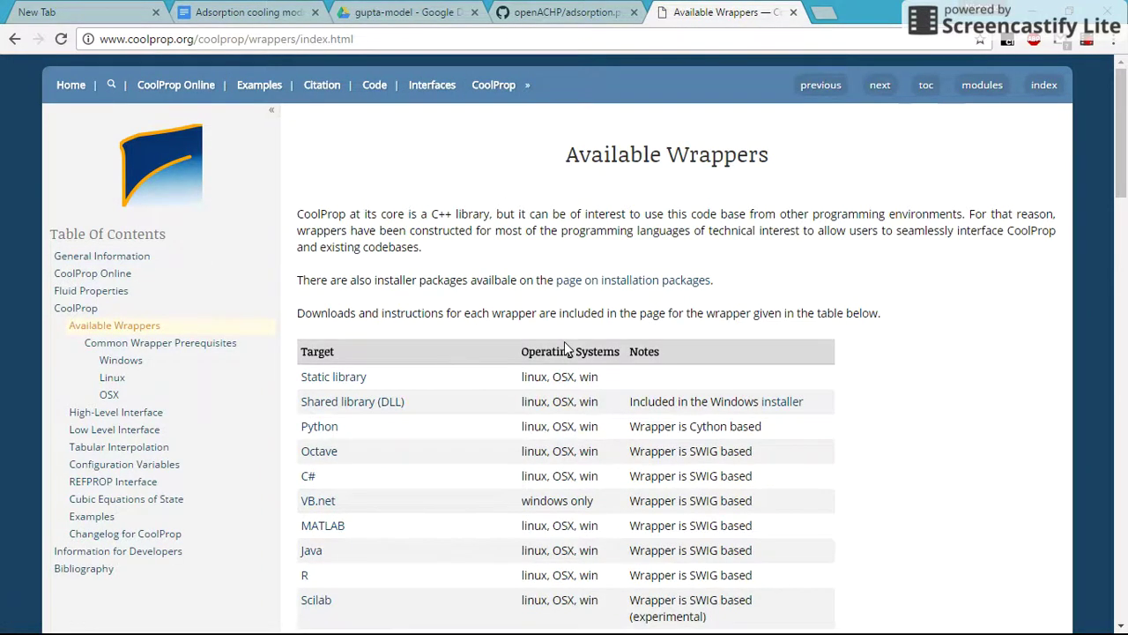
{"action": "scroll", "coordinate": [564, 344], "scroll_direction": "down", "scroll_amount": 1}
{"action": "scroll", "coordinate": [471, 317], "scroll_direction": "down", "scroll_amount": 3}
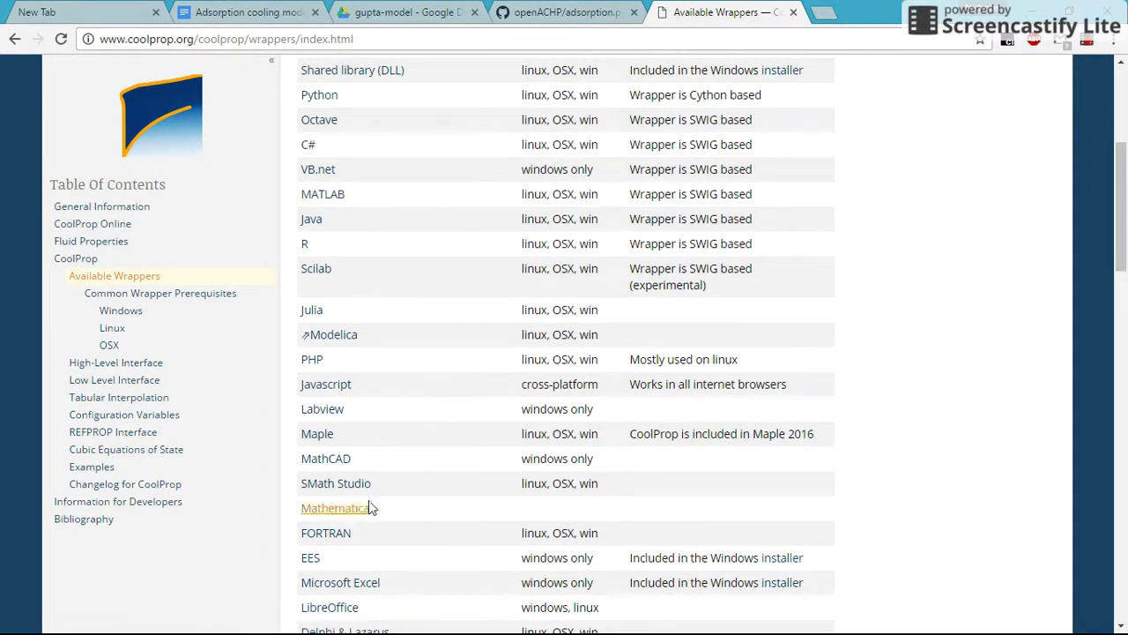
{"action": "scroll", "coordinate": [311, 564], "scroll_direction": "down", "scroll_amount": 4}
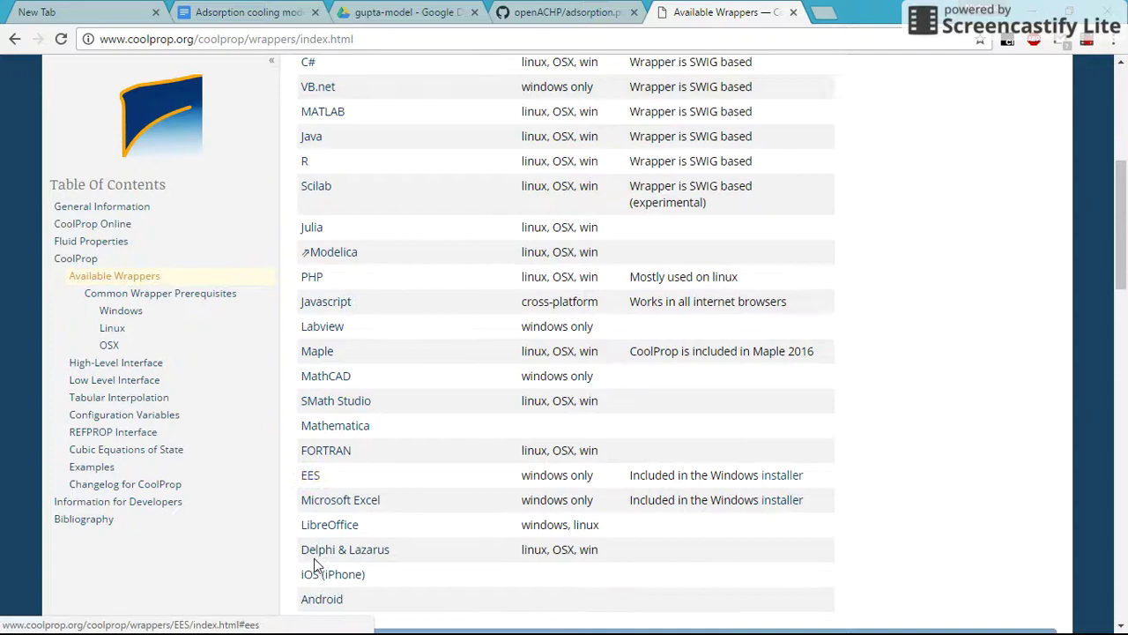
{"action": "scroll", "coordinate": [400, 524], "scroll_direction": "up", "scroll_amount": 2}
{"action": "scroll", "coordinate": [400, 524], "scroll_direction": "up", "scroll_amount": 3}
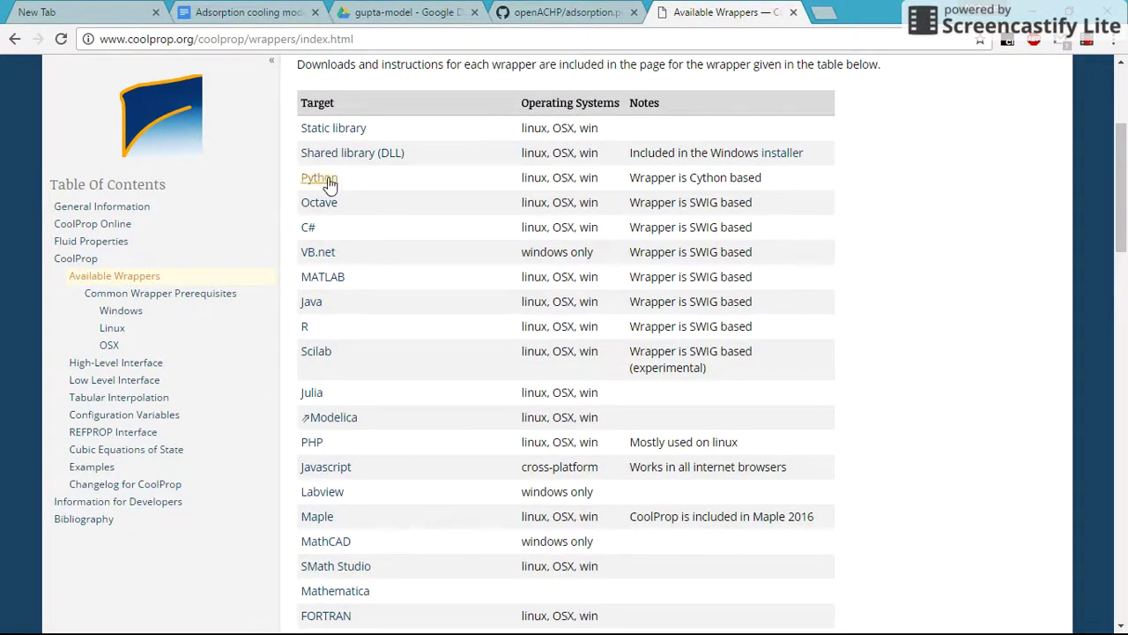
{"action": "scroll", "coordinate": [435, 290], "scroll_direction": "up", "scroll_amount": 3}
Step: Add 'REFPROP' as a new Tools item below CoolProp, then select it and bring up its context menu
{"action": "left_click", "coordinate": [256, 12]}
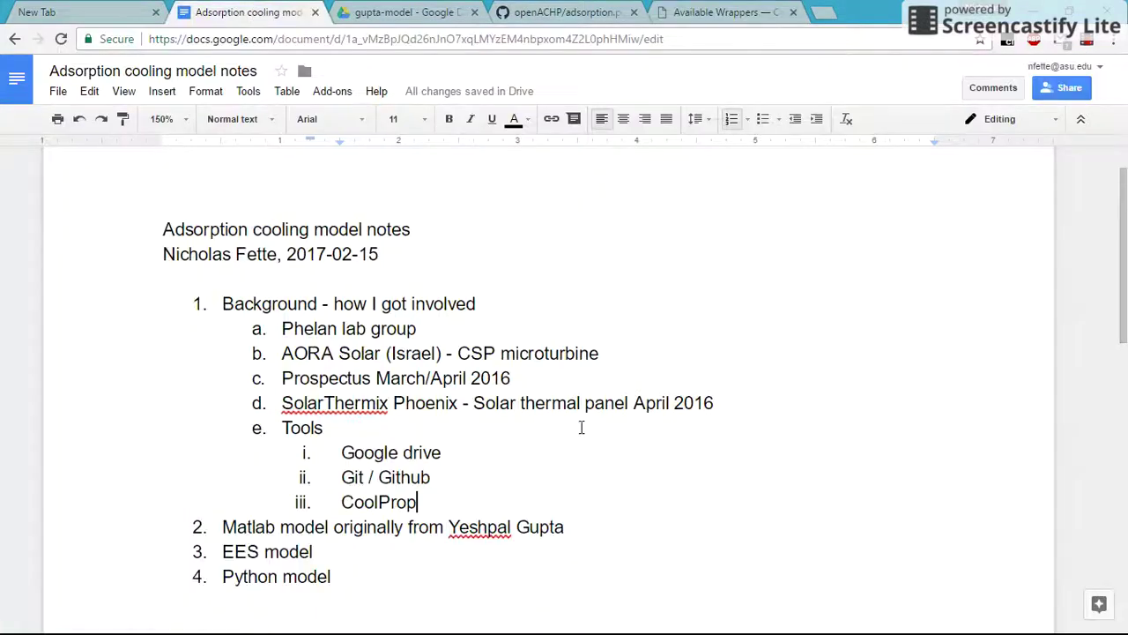
{"action": "left_click", "coordinate": [521, 507]}
{"action": "key", "text": "Return"}
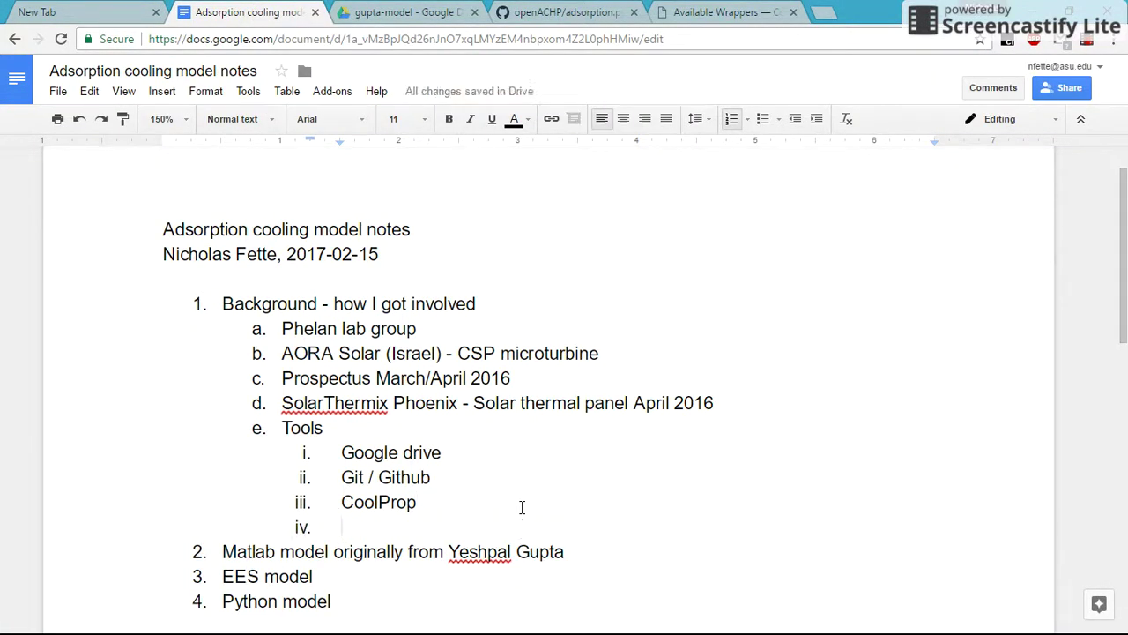
{"action": "type", "text": "REFPROP"}
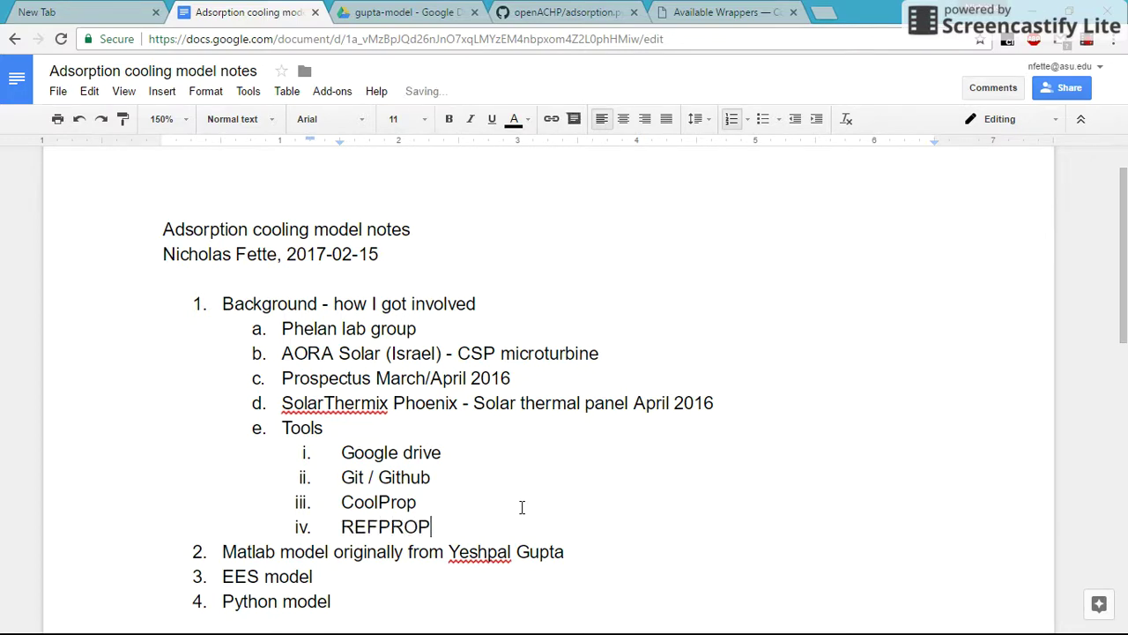
{"action": "key", "text": "shift+Home"}
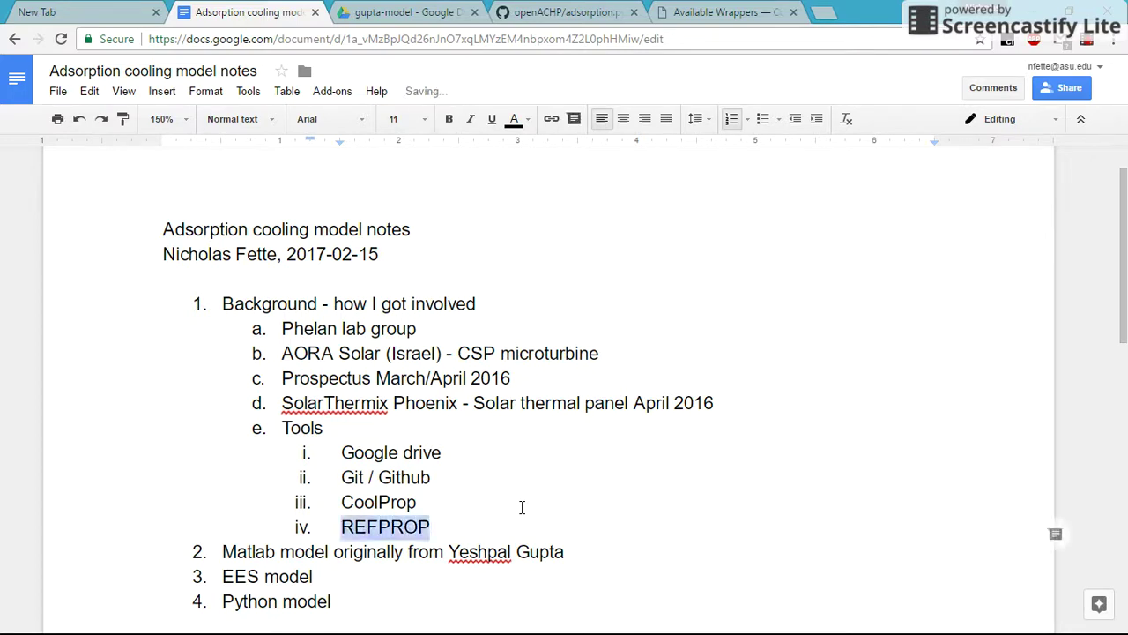
{"action": "right_click", "coordinate": [409, 527]}
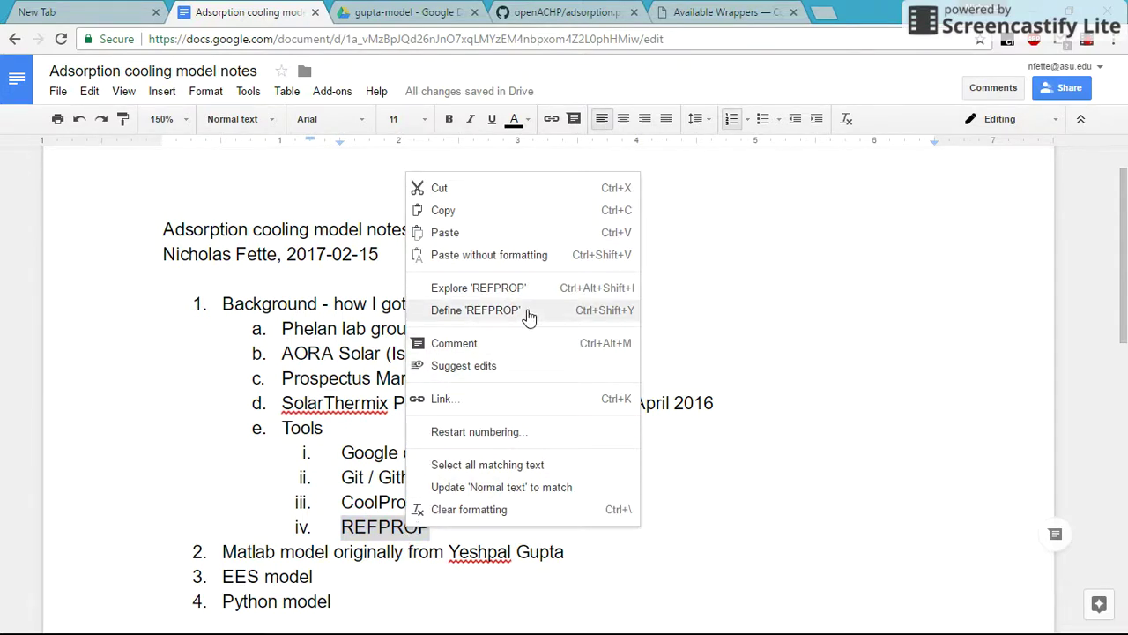
Step: Explore 'REFPROP' and open NIST's REFPROP page, reviewing its price and new features
{"action": "left_click", "coordinate": [533, 291]}
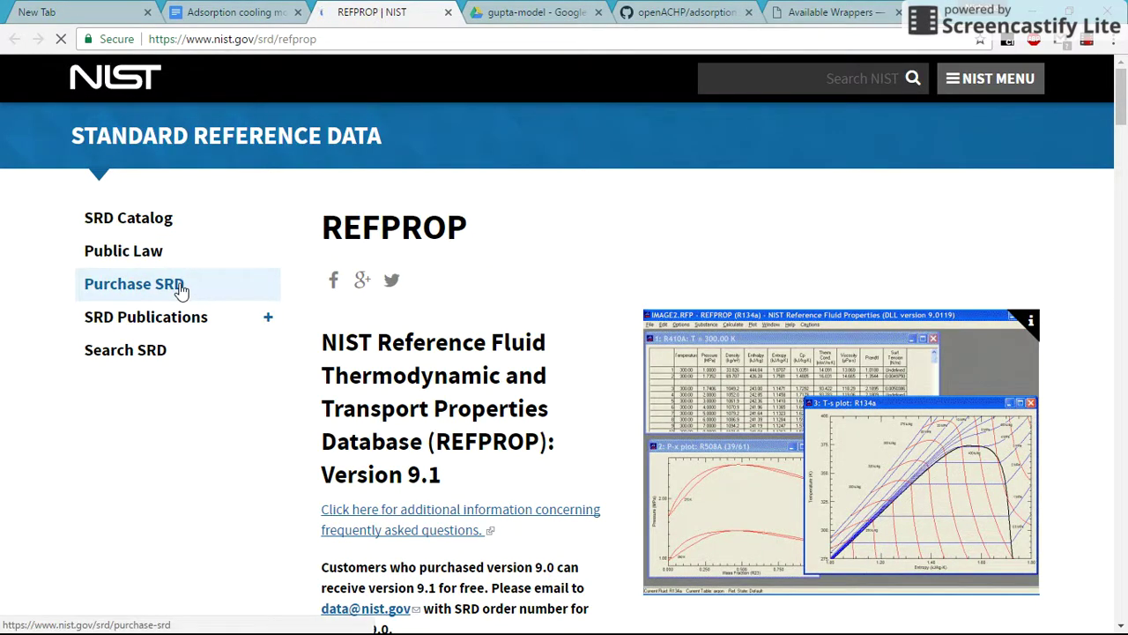
{"action": "scroll", "coordinate": [185, 304], "scroll_direction": "down", "scroll_amount": 3}
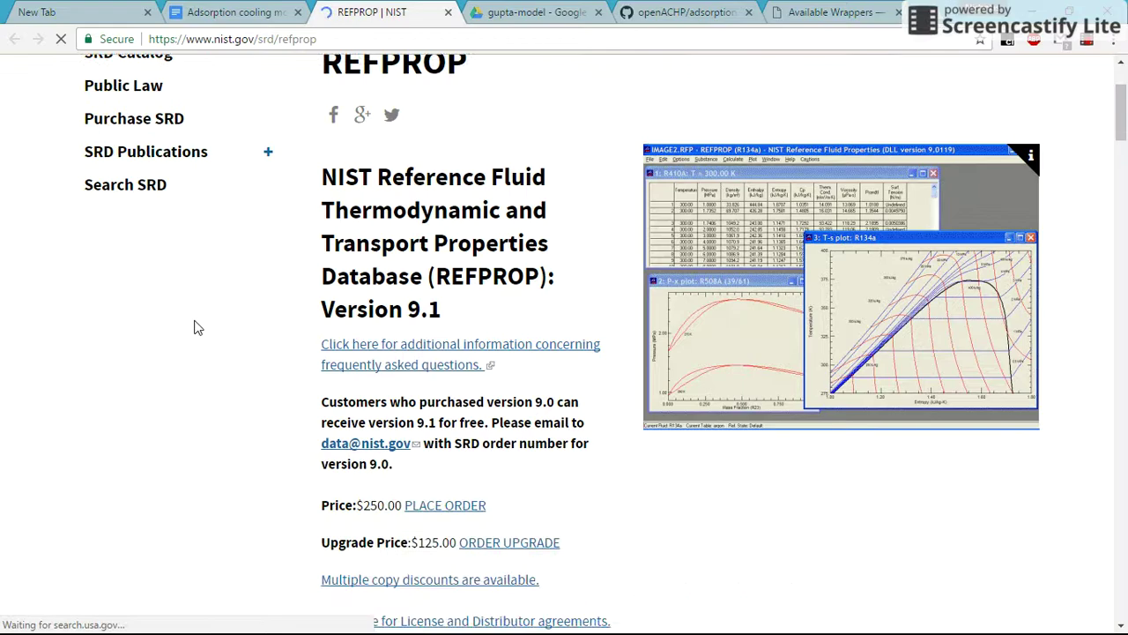
{"action": "scroll", "coordinate": [197, 325], "scroll_direction": "down", "scroll_amount": 1}
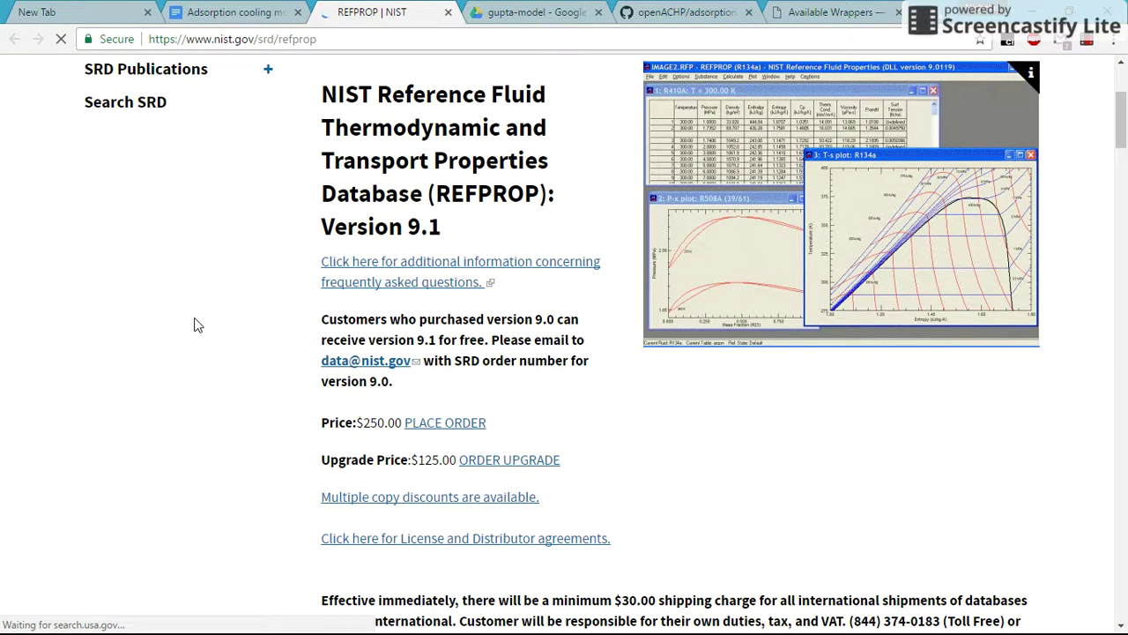
{"action": "scroll", "coordinate": [194, 323], "scroll_direction": "up", "scroll_amount": 2}
{"action": "scroll", "coordinate": [260, 397], "scroll_direction": "down", "scroll_amount": 4}
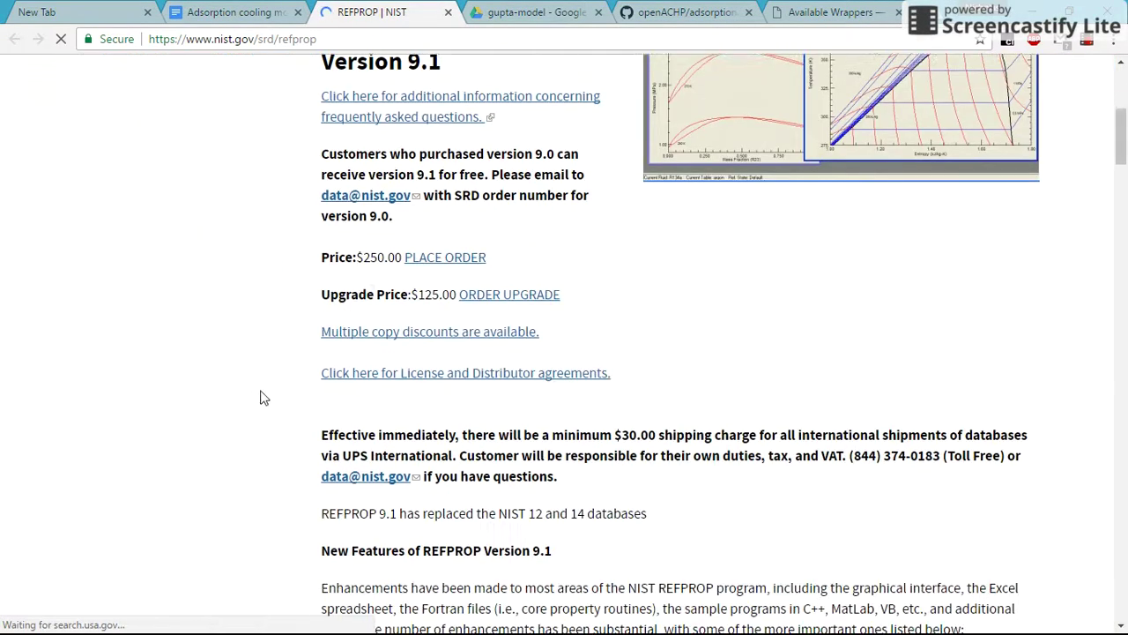
{"action": "scroll", "coordinate": [260, 398], "scroll_direction": "down", "scroll_amount": 5}
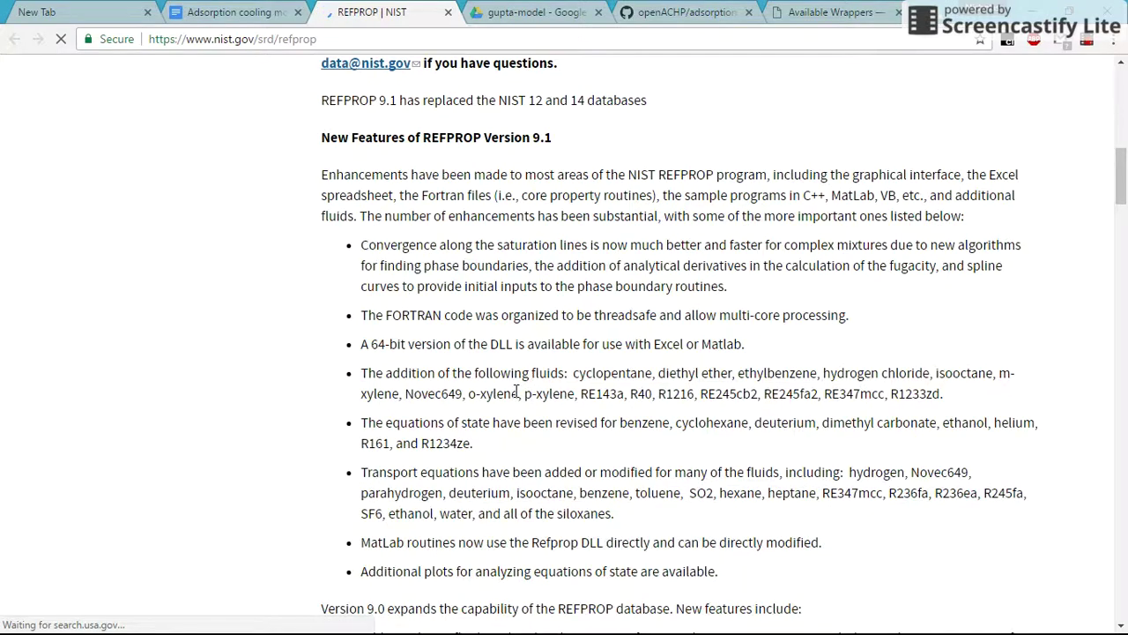
{"action": "scroll", "coordinate": [516, 393], "scroll_direction": "down", "scroll_amount": 5}
{"action": "scroll", "coordinate": [515, 391], "scroll_direction": "up", "scroll_amount": 4}
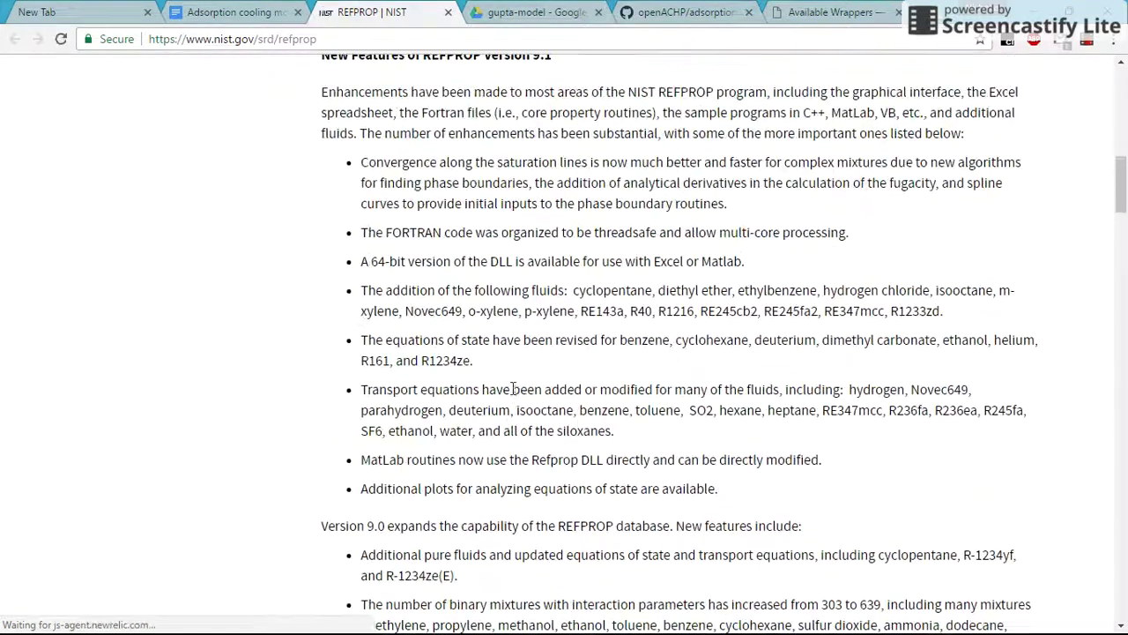
{"action": "scroll", "coordinate": [514, 389], "scroll_direction": "up", "scroll_amount": 6}
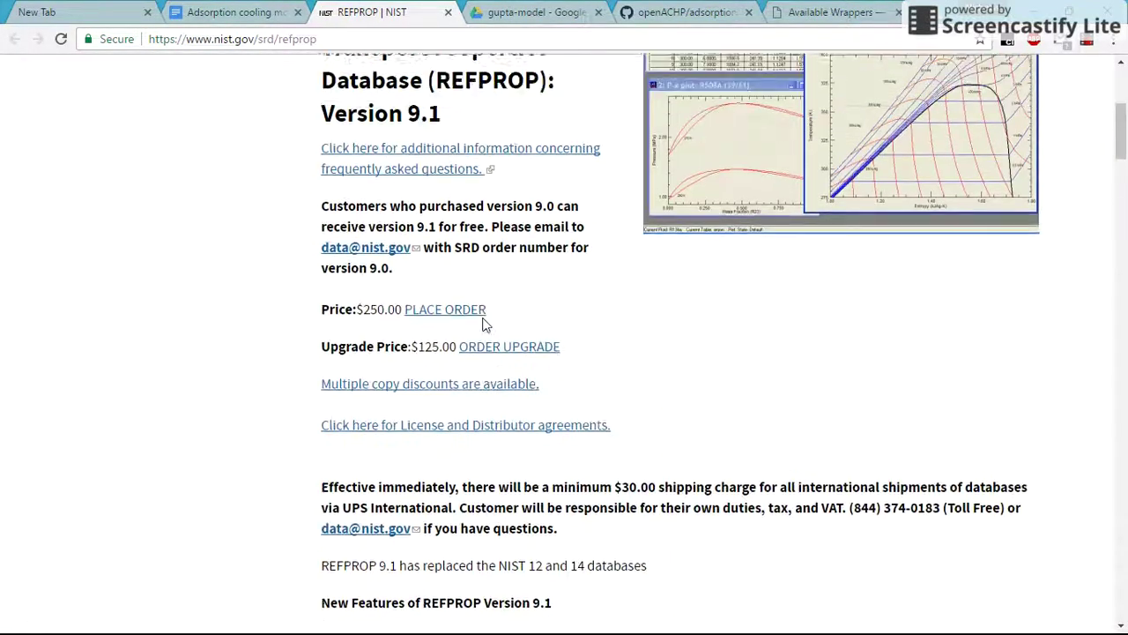
{"action": "scroll", "coordinate": [483, 324], "scroll_direction": "up", "scroll_amount": 4}
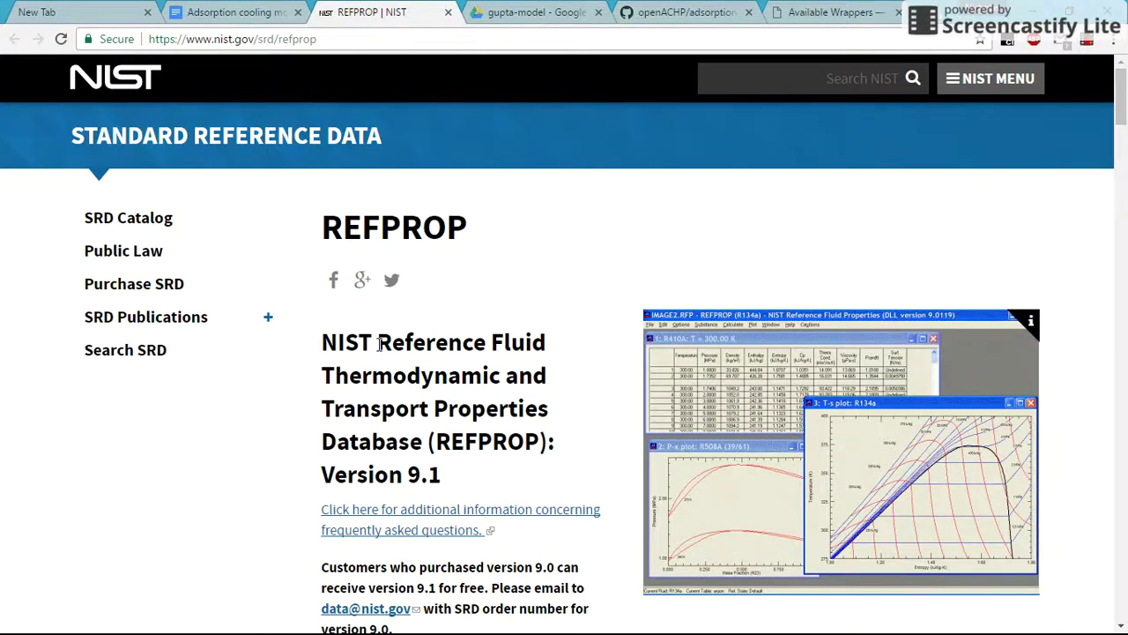
Step: Continue down the REFPROP Version 9.1 page through its supported fluids, models and thermodynamic properties
{"action": "left_click_drag", "start_coordinate": [377, 342], "coordinate": [552, 408]}
{"action": "left_click", "coordinate": [457, 401]}
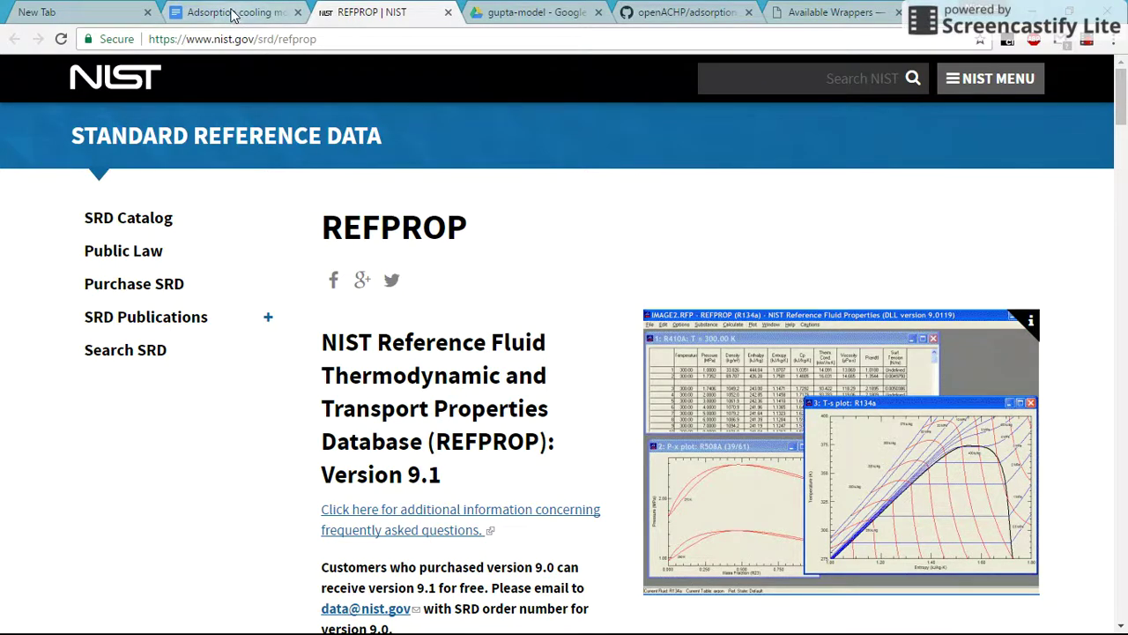
{"action": "scroll", "coordinate": [432, 309], "scroll_direction": "down", "scroll_amount": 5}
{"action": "scroll", "coordinate": [434, 304], "scroll_direction": "down", "scroll_amount": 9}
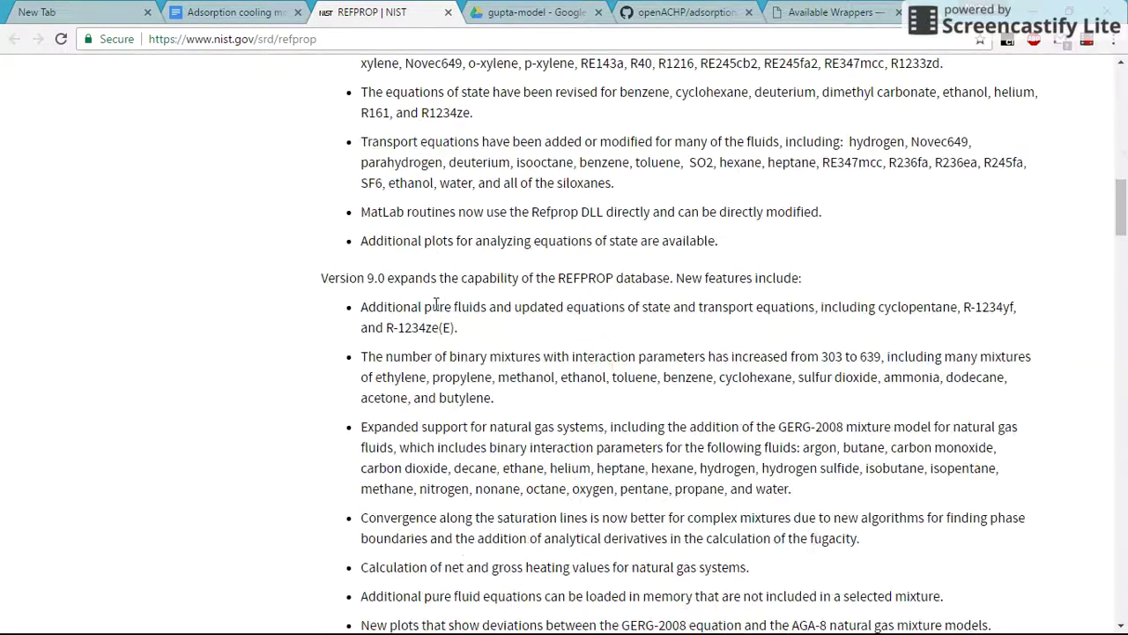
{"action": "scroll", "coordinate": [435, 304], "scroll_direction": "down", "scroll_amount": 8}
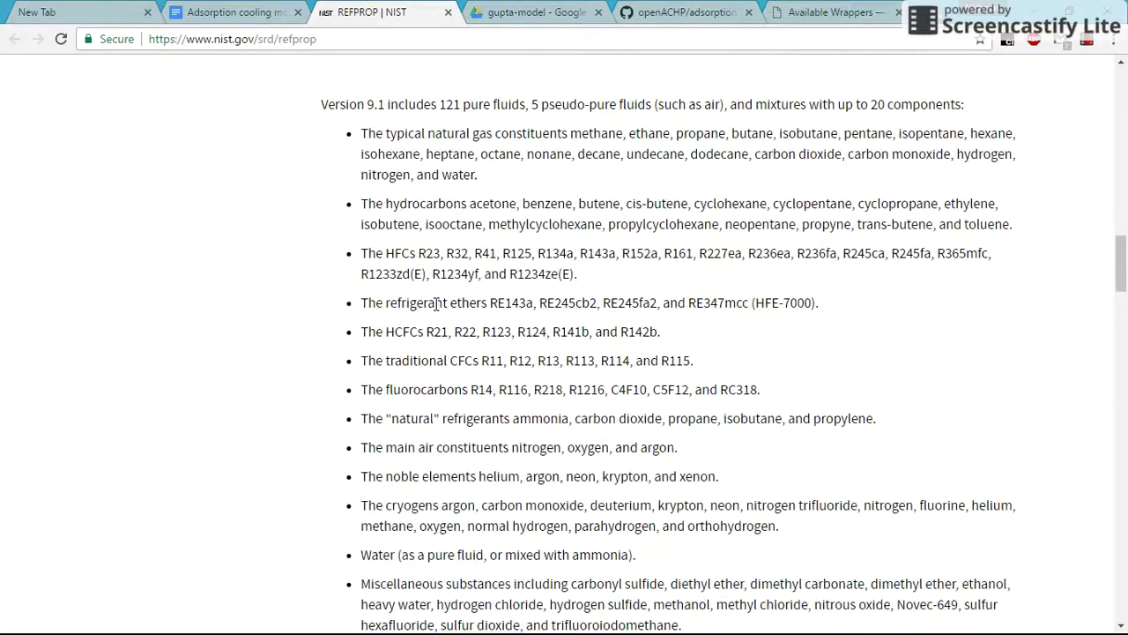
{"action": "scroll", "coordinate": [432, 304], "scroll_direction": "down", "scroll_amount": 7}
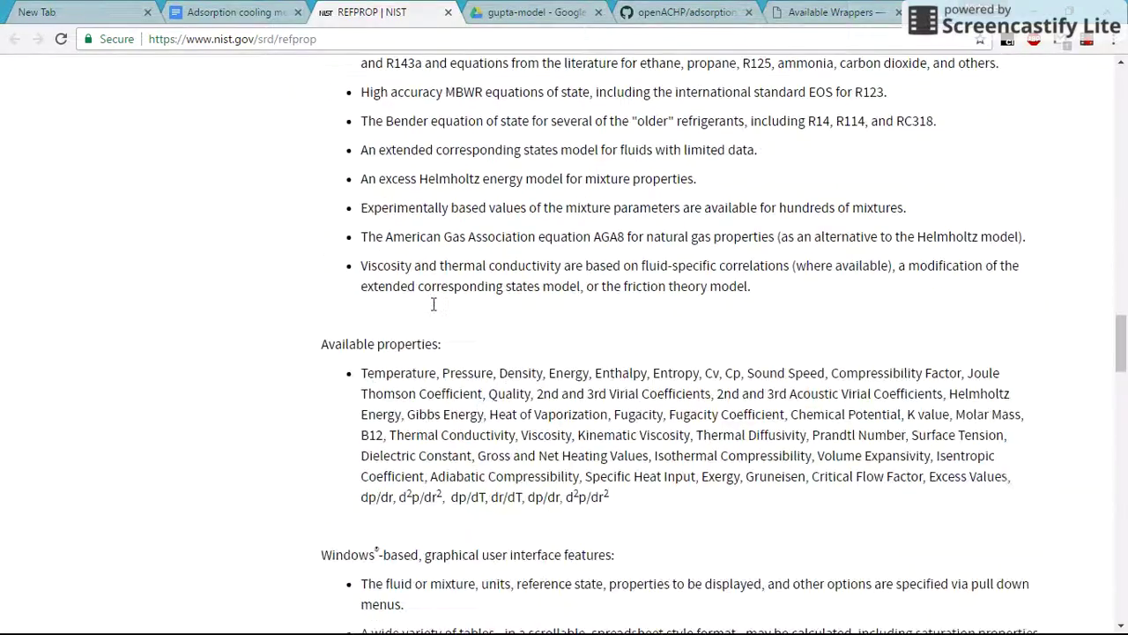
{"action": "scroll", "coordinate": [435, 311], "scroll_direction": "down", "scroll_amount": 2}
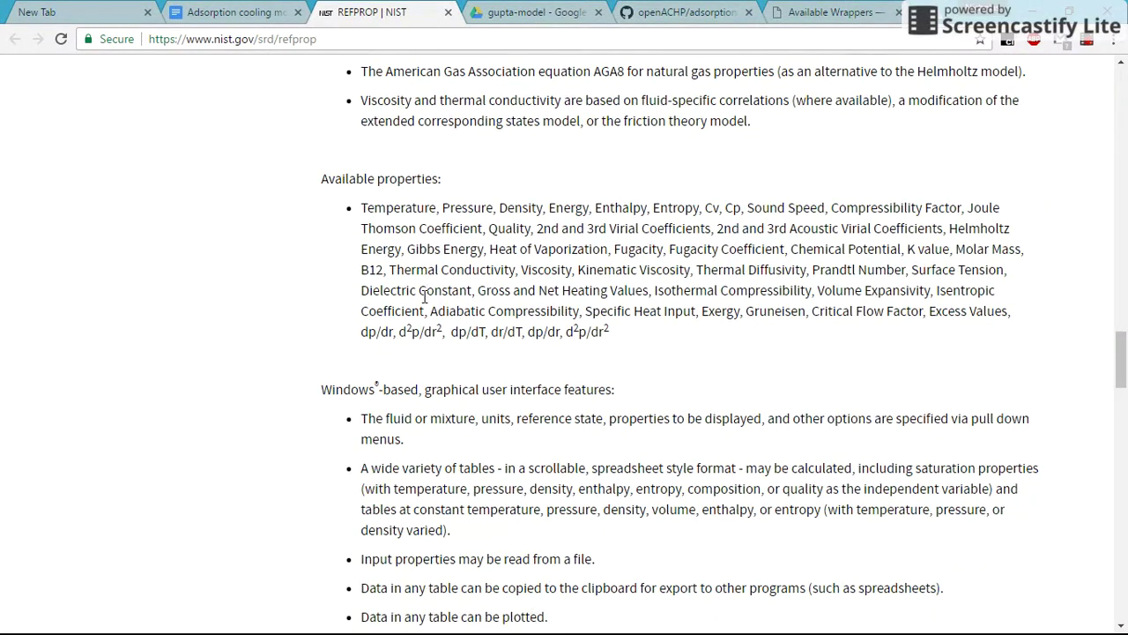
Step: Return to the Adsorption cooling model notes and deselect REFPROP, keeping the Explore results alongside
{"action": "key", "text": "Home"}
{"action": "left_click", "coordinate": [234, 12]}
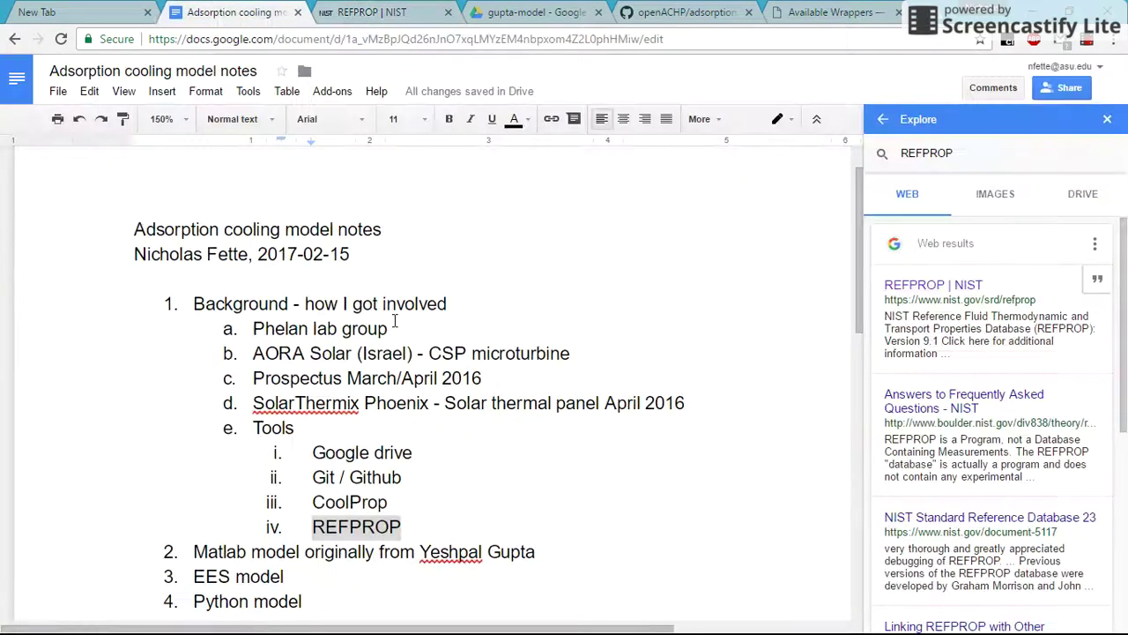
{"action": "left_click", "coordinate": [430, 529]}
{"action": "scroll", "coordinate": [429, 529], "scroll_direction": "right", "scroll_amount": 1}
{"action": "scroll", "coordinate": [406, 516], "scroll_direction": "down", "scroll_amount": 1}
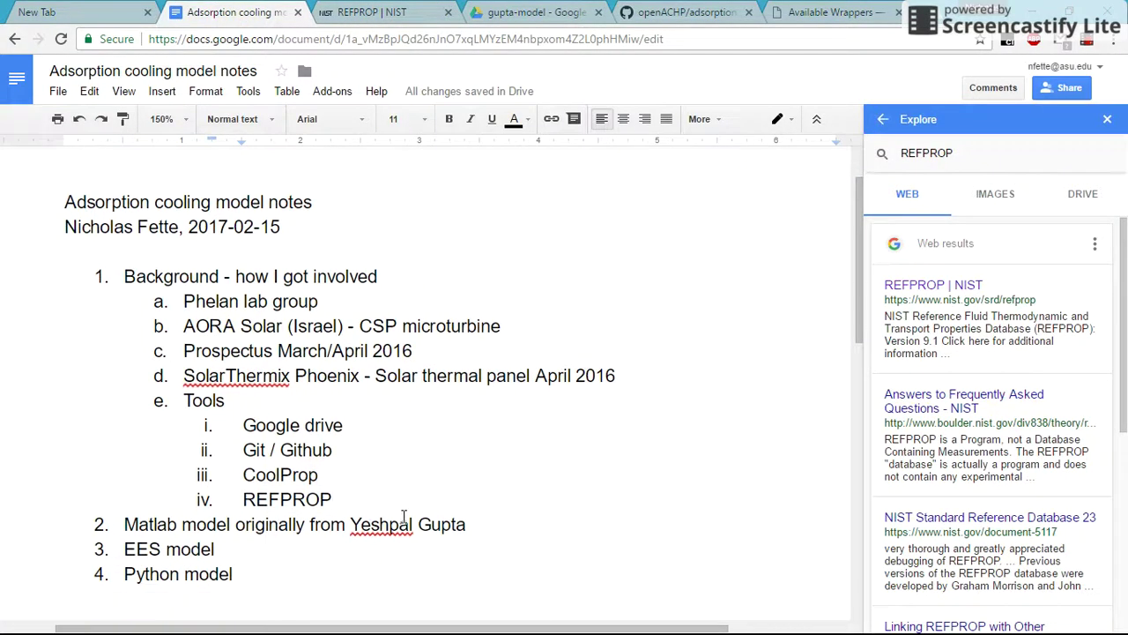